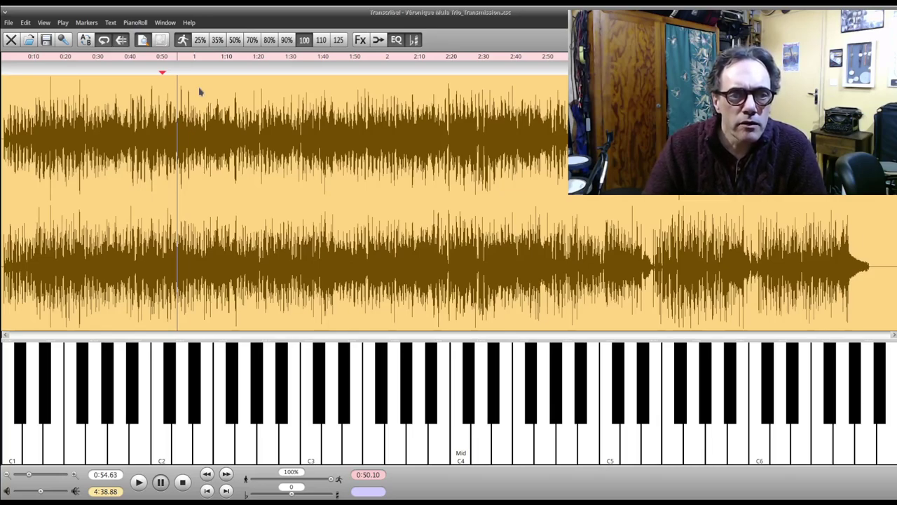
Step: Loop a 3.35-second passage from 0:56.94, and move on to a 5.68-second passage from 1:04.51
click(185, 138)
mouse_move(186, 138)
mouse_down()
mouse_move(222, 134)
mouse_move(196, 140)
mouse_up()
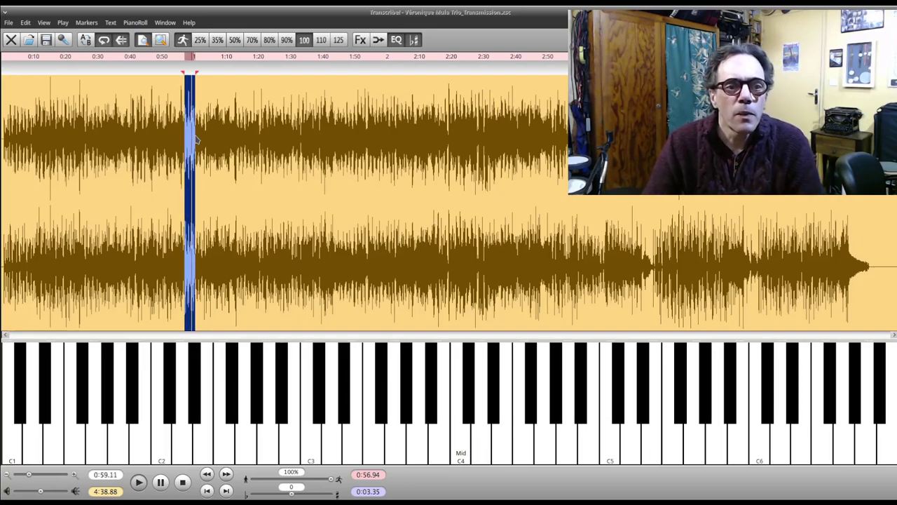
drag(187, 137, 212, 139)
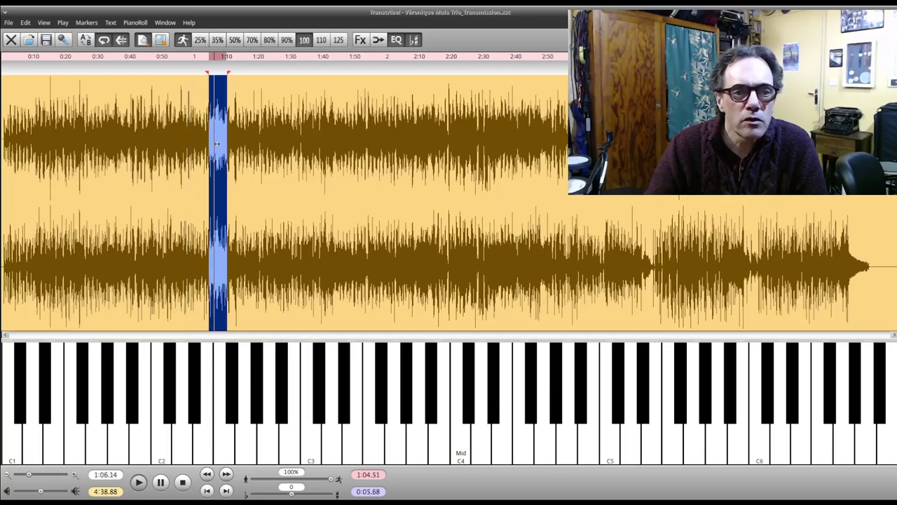
Step: Loop other sections of the track: 5.68 seconds from 0:26.50, 17.77 seconds from 1:52.57 and 23.74 seconds from 0:44.13
drag(105, 148, 87, 148)
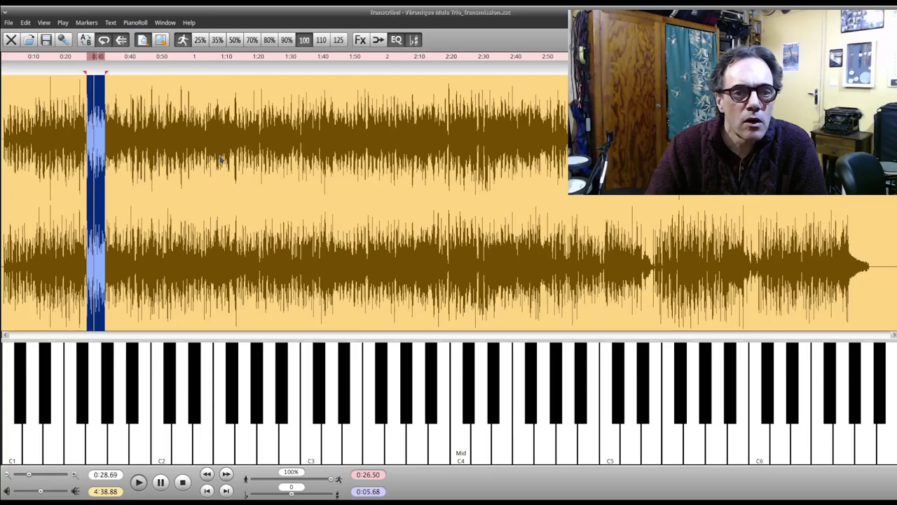
drag(248, 154, 253, 154)
drag(364, 160, 425, 161)
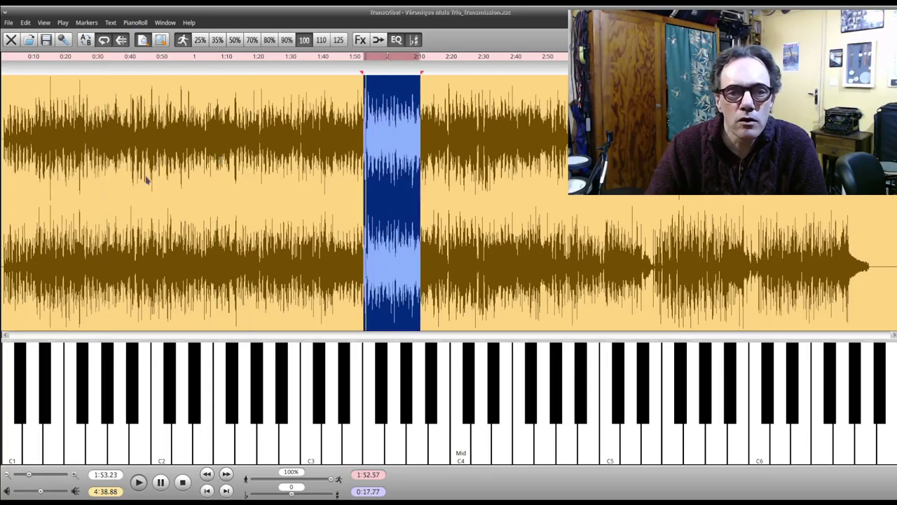
drag(144, 189, 220, 191)
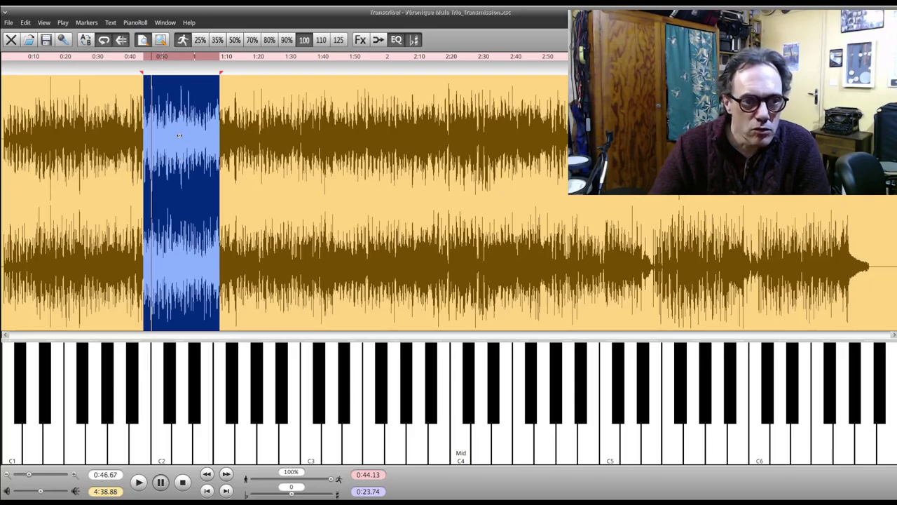
Step: Shift and resize the selected section in stages, ending with a 26.65-second selection that starts at 1:51.55
drag(180, 135, 201, 151)
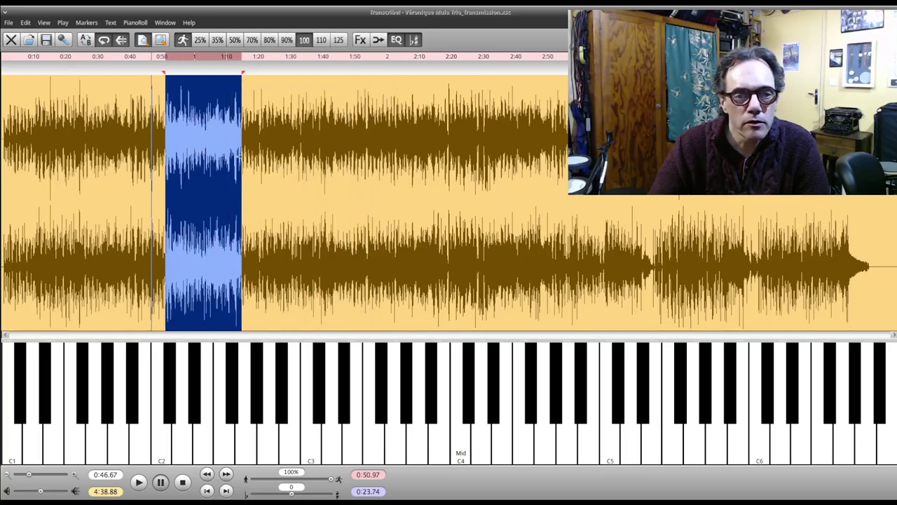
drag(240, 156, 264, 174)
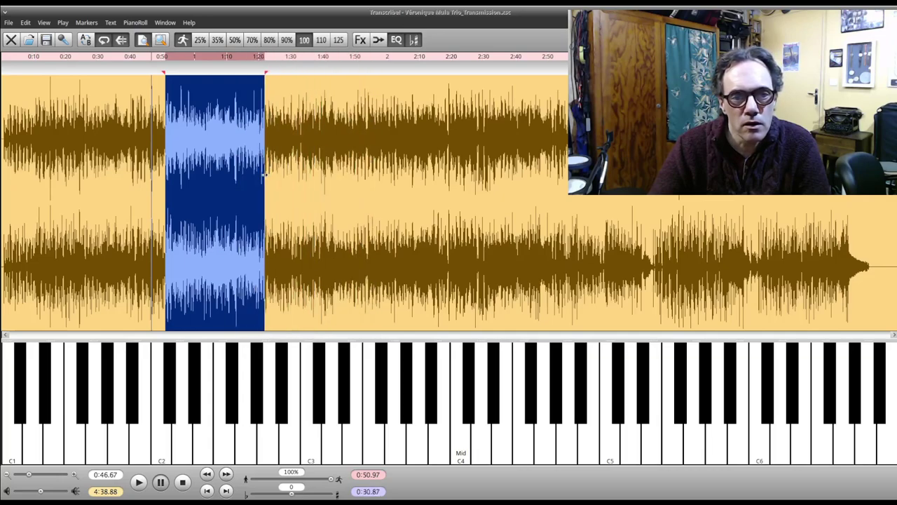
drag(167, 184, 256, 190)
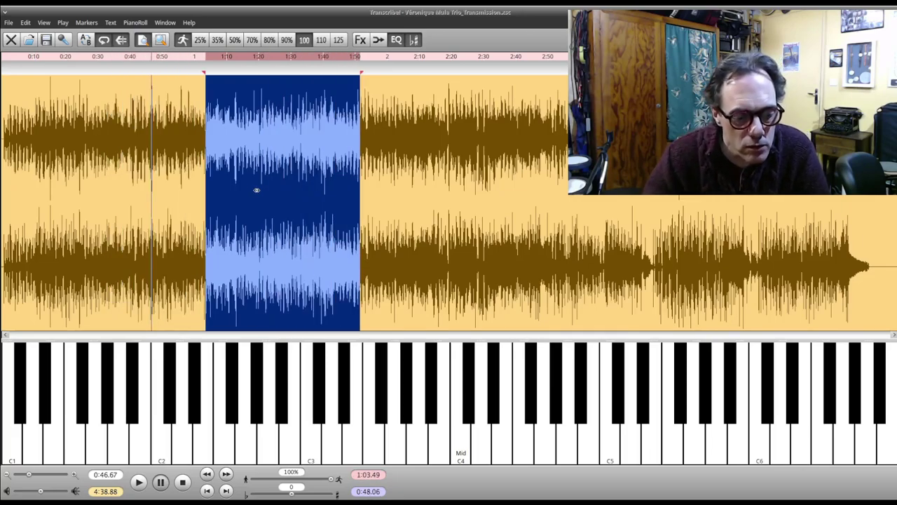
drag(206, 200, 445, 200)
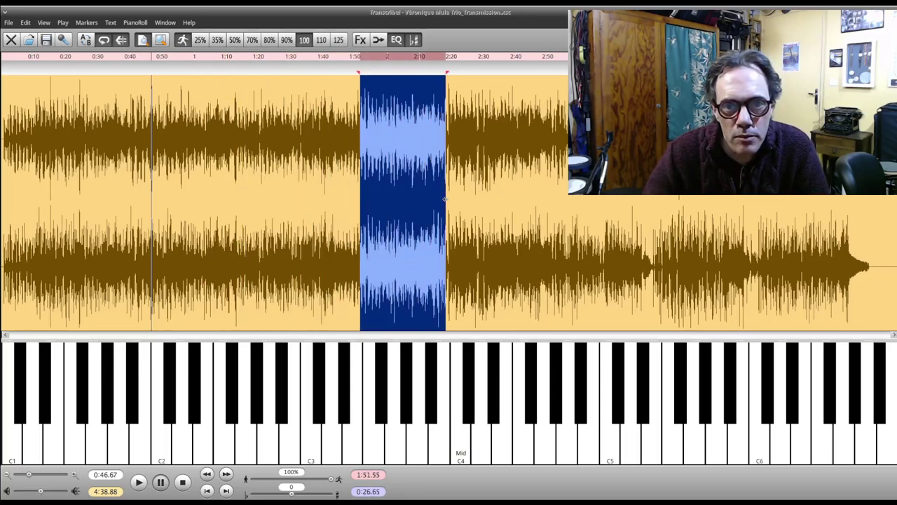
Step: Play the track from 1:24.32 and loop a 2.35-second phrase starting at 1:29.25
click(273, 197)
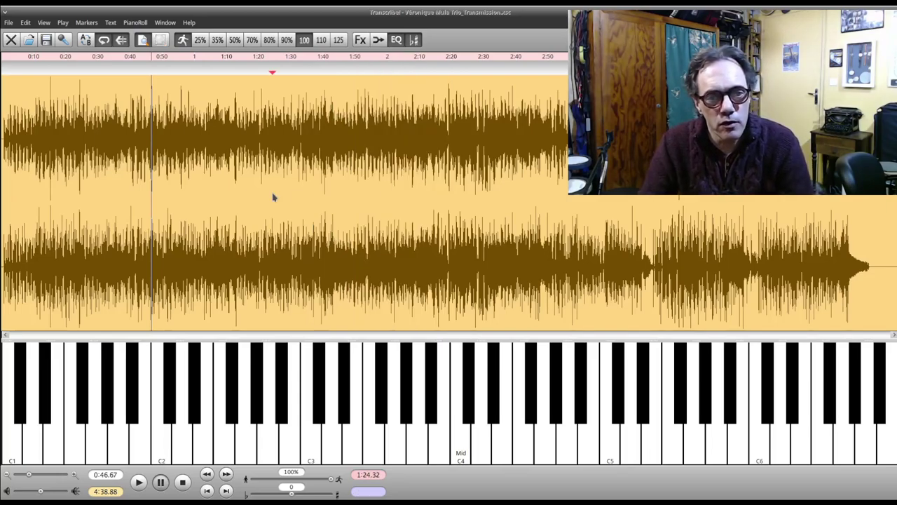
key(space)
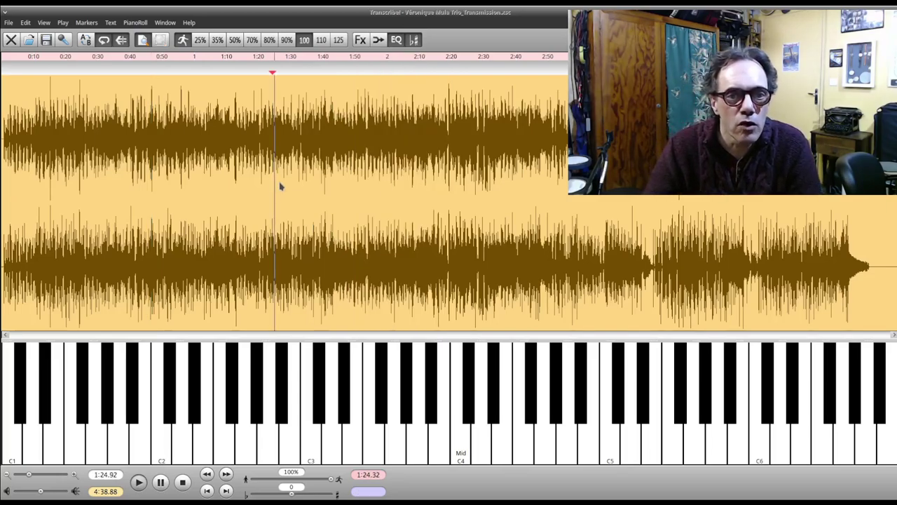
scroll(276, 133, up, 5)
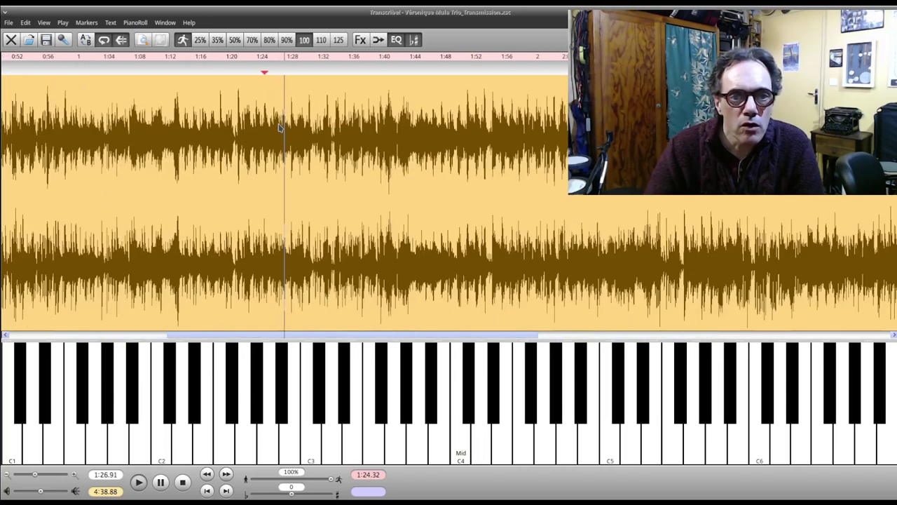
scroll(278, 128, up, 1)
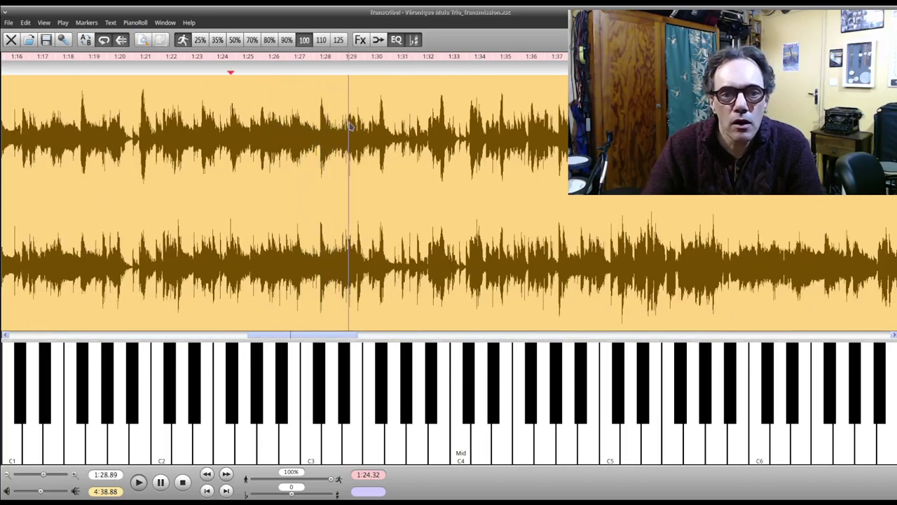
drag(356, 126, 420, 130)
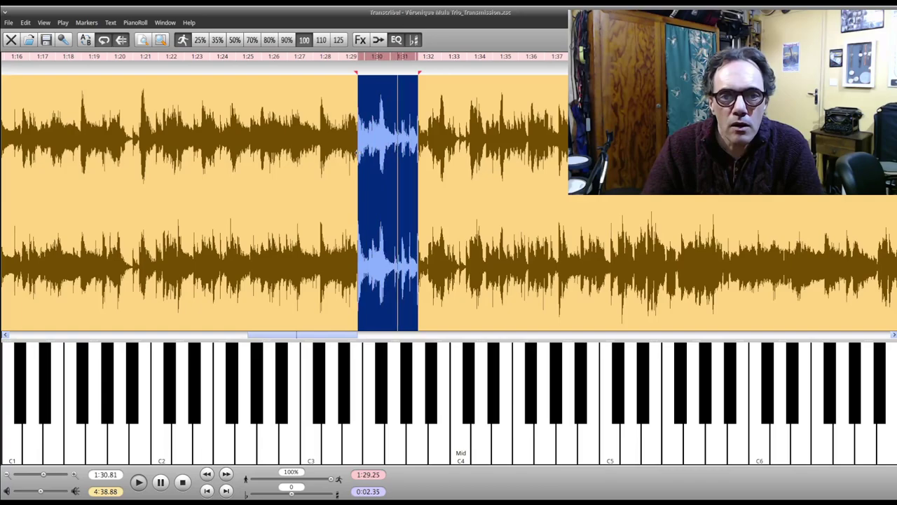
Step: Set the playback speed to 80% and shift the 2.35-second loop forward to start at 1:31.55
click(270, 40)
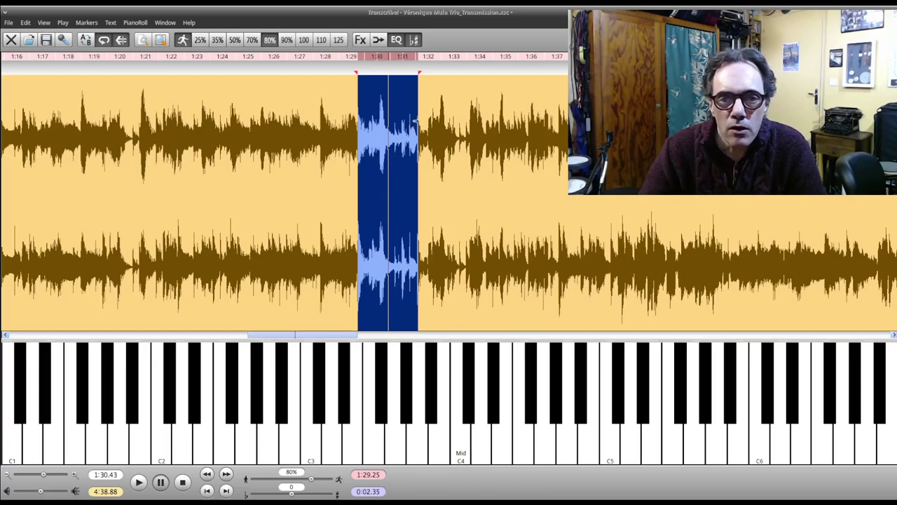
drag(384, 152, 437, 159)
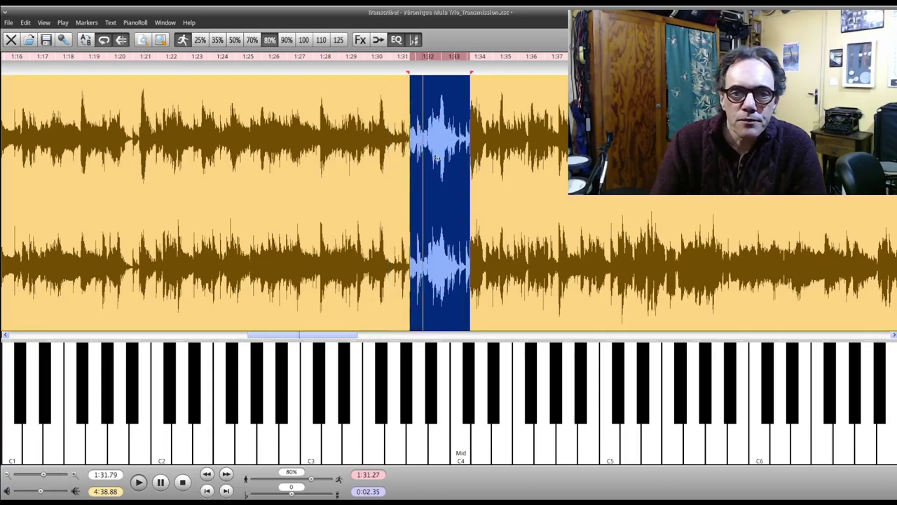
drag(434, 160, 440, 161)
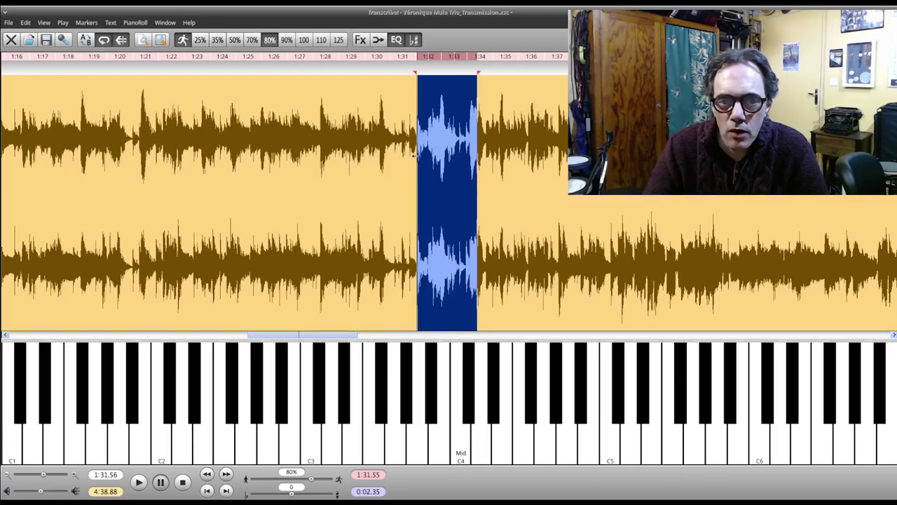
Step: Select the phrase from 1:33.89, extend its start back to 1:19.50, and advance the 17.02-second selection by its own length to 1:36.53
drag(478, 153, 545, 150)
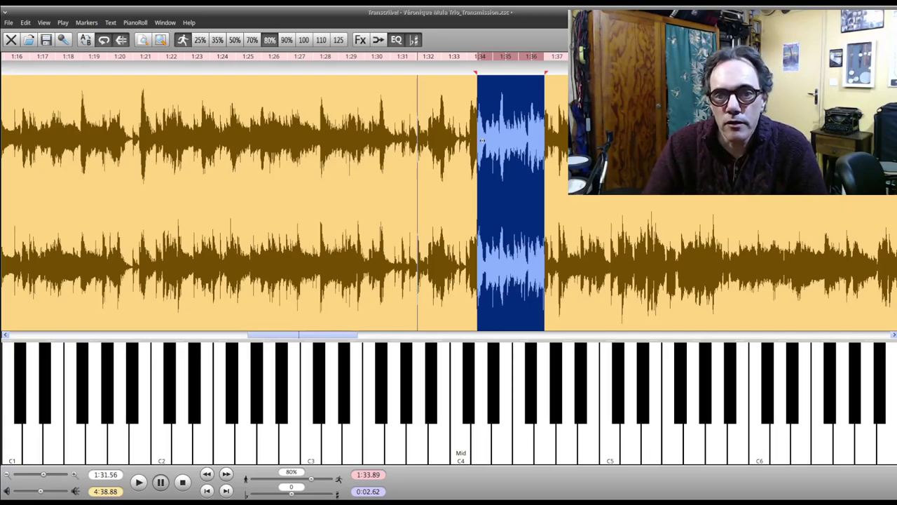
drag(475, 152, 107, 189)
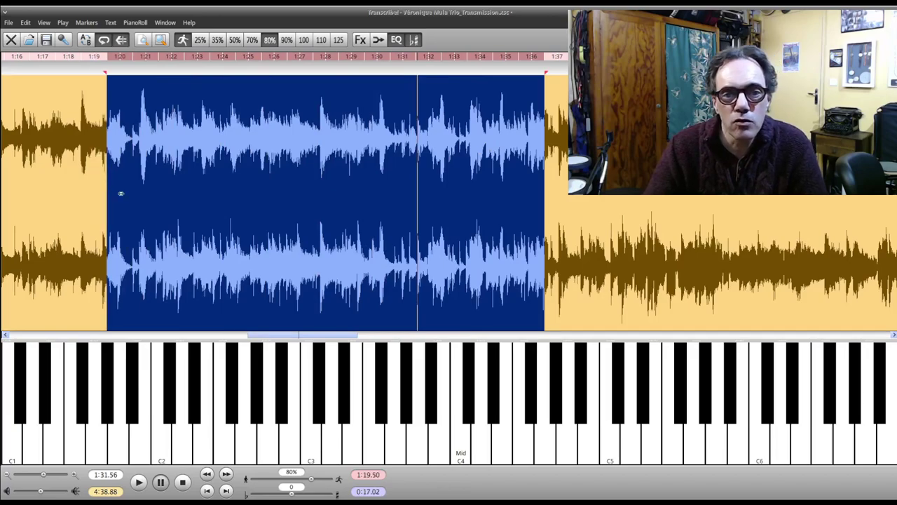
scroll(188, 196, down, 1)
scroll(189, 196, down, 1)
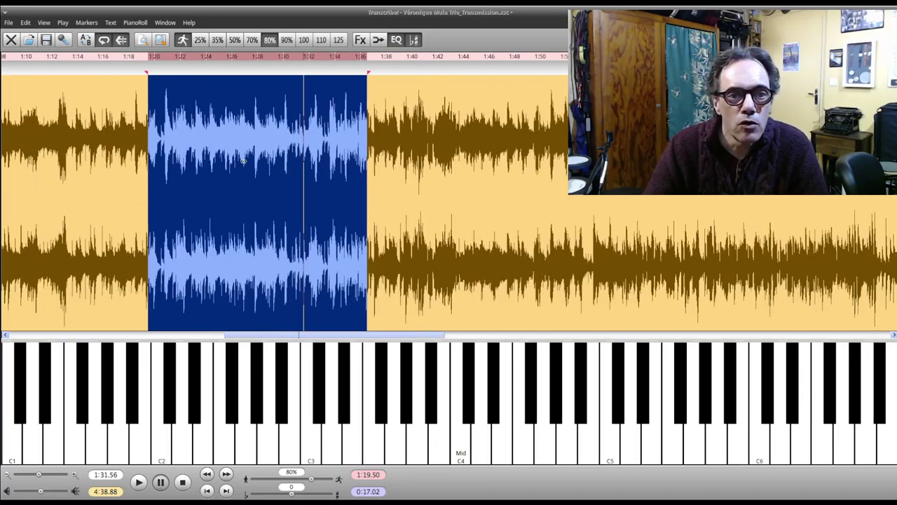
drag(275, 176, 493, 164)
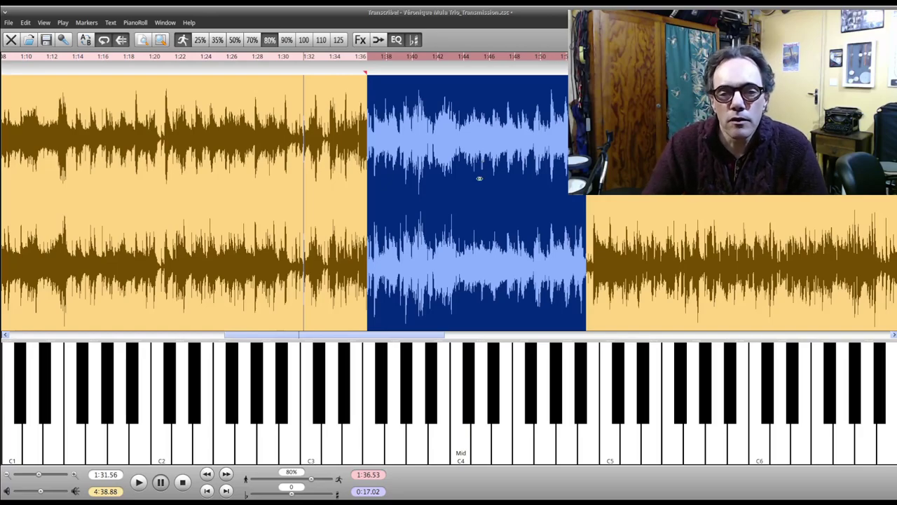
Step: Select a 2.88-second passage from 1:28.05 and examine the waveform around its two ends
drag(255, 196, 319, 212)
scroll(293, 208, up, 5)
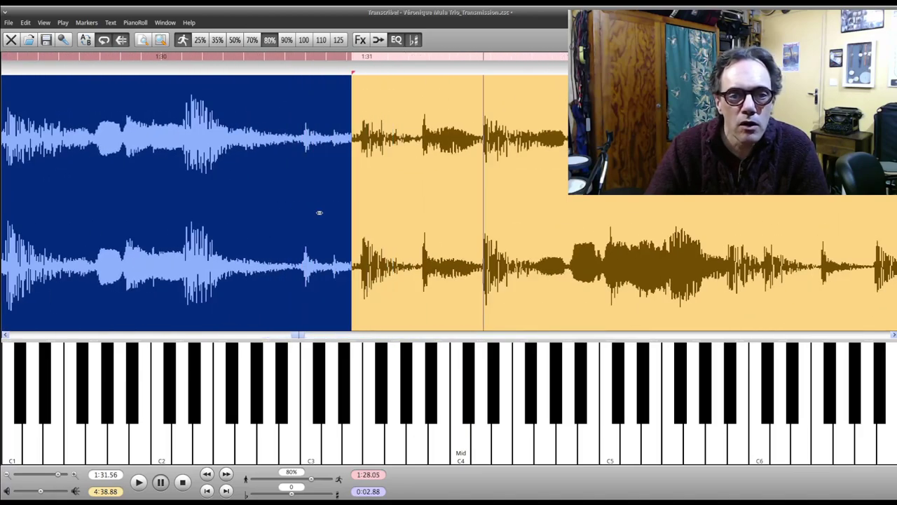
scroll(360, 231, down, 3)
scroll(360, 231, up, 8)
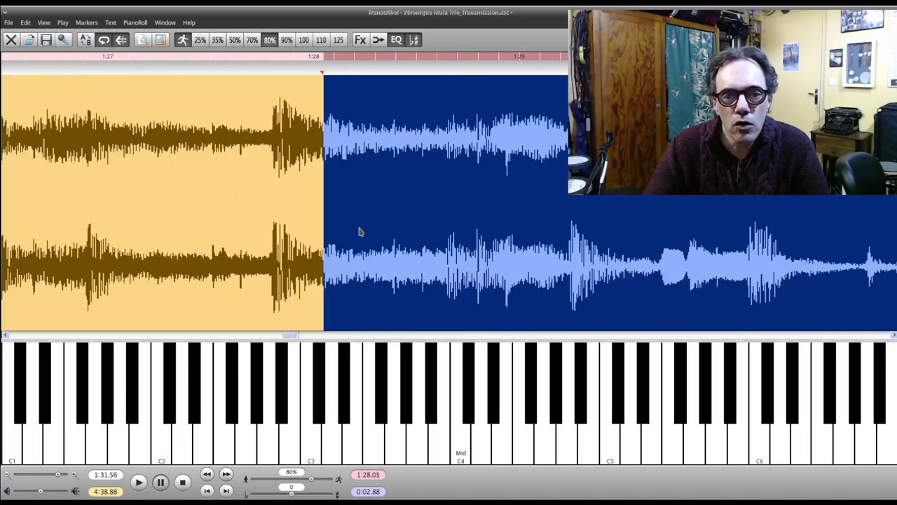
scroll(359, 228, down, 5)
Step: Select a 2.42-second passage from 1:24.06, fit it to the waveform view, and examine it up close
drag(252, 202, 316, 201)
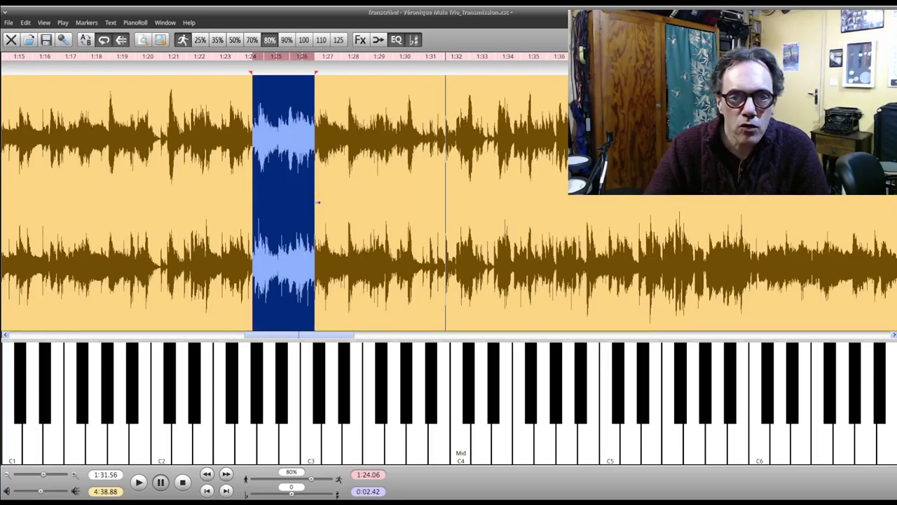
key(z)
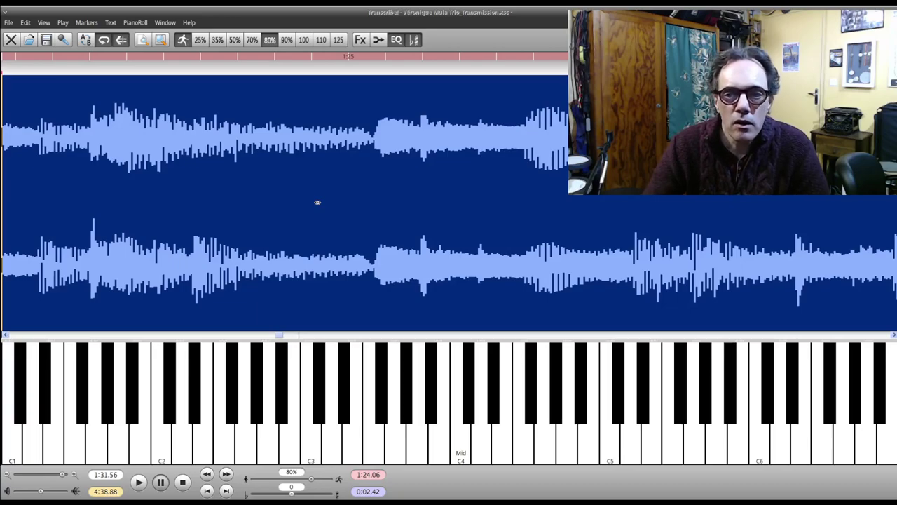
scroll(250, 199, up, 3)
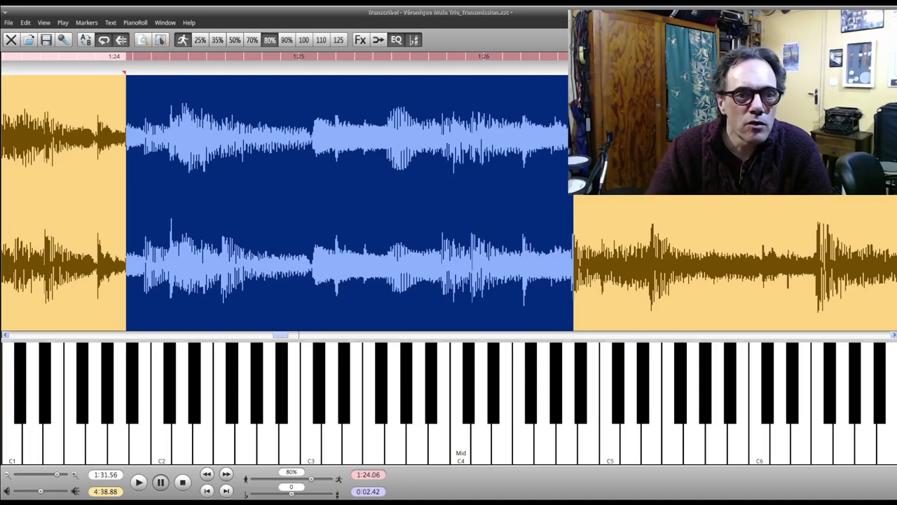
scroll(234, 191, down, 6)
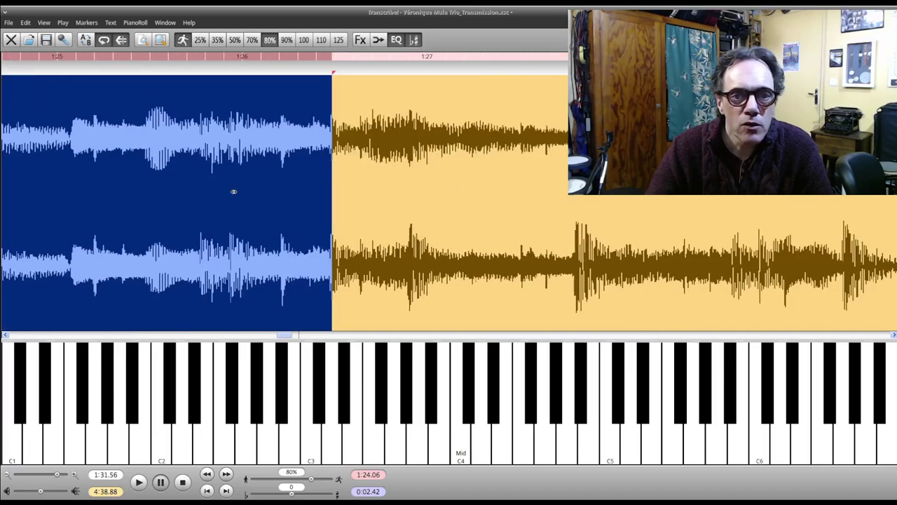
Step: Select a 1.76-second passage from 1:33.15, fit it to the waveform view, and examine its surroundings
drag(511, 147, 568, 147)
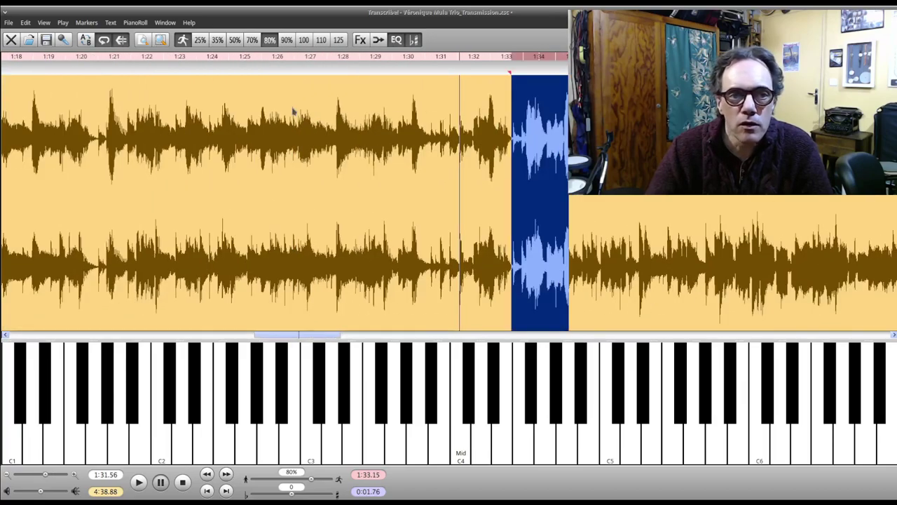
click(161, 41)
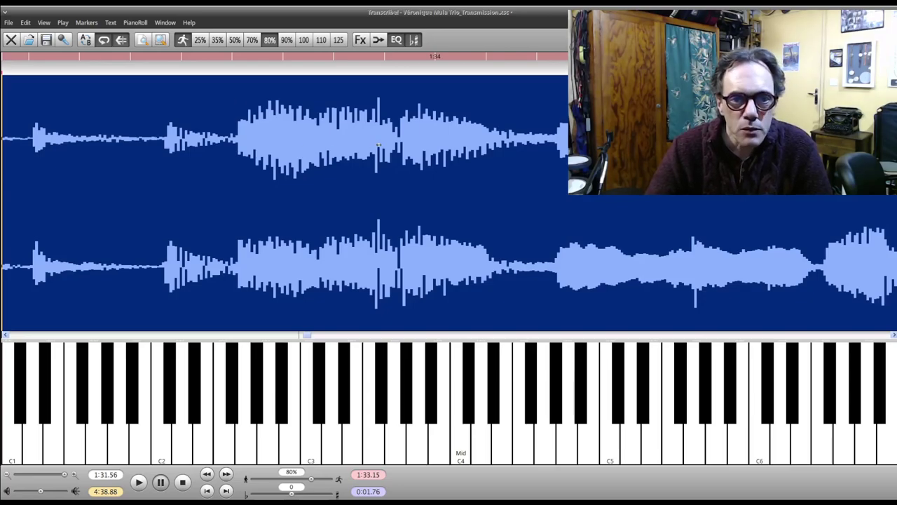
scroll(378, 145, down, 4)
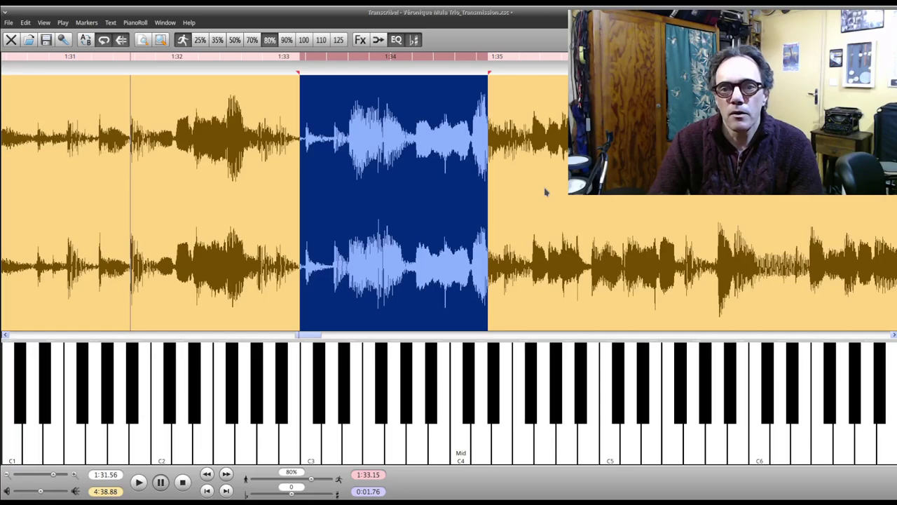
scroll(546, 191, left, 1)
scroll(546, 192, right, 2)
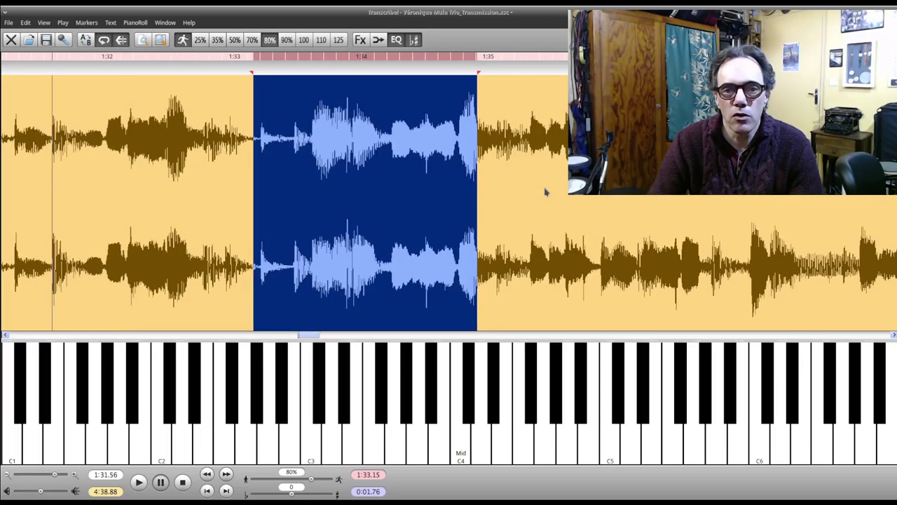
Step: Select a 6.12-second passage from 1:31.98 and switch how the waveform view scrolls during playback
drag(107, 200, 883, 210)
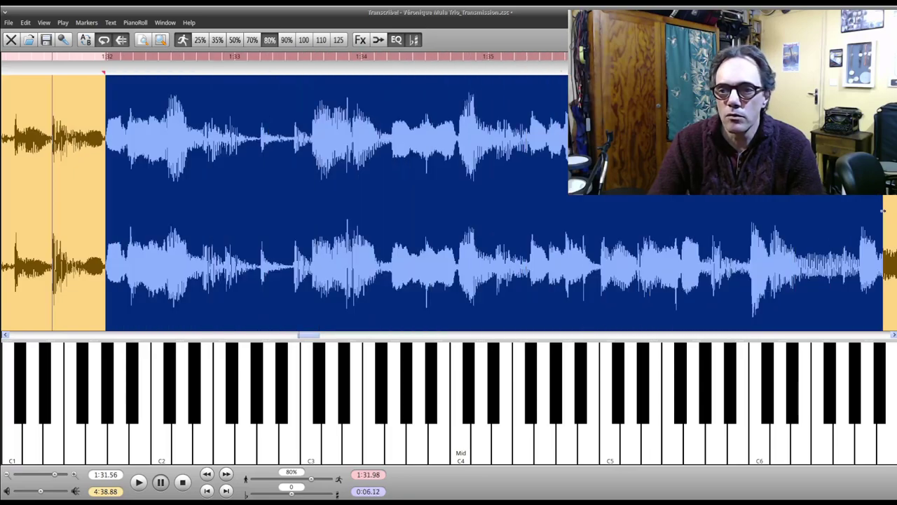
scroll(751, 231, up, 2)
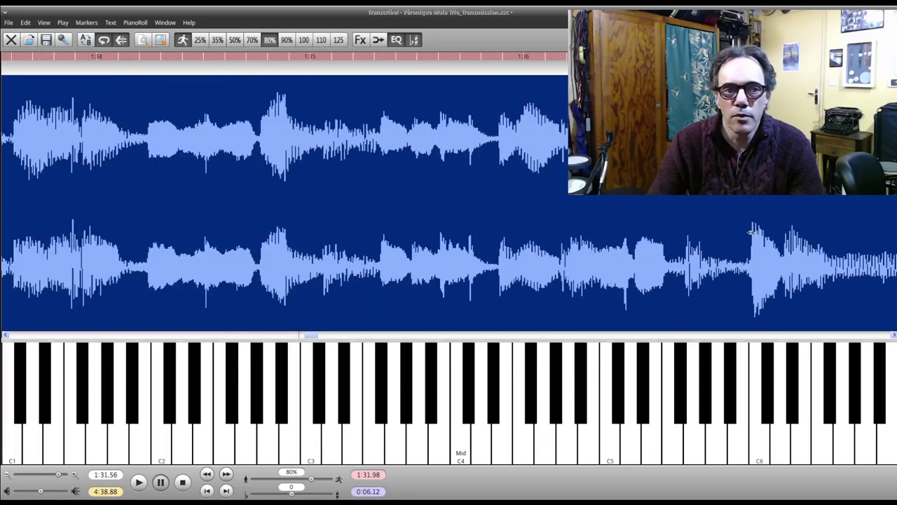
click(122, 41)
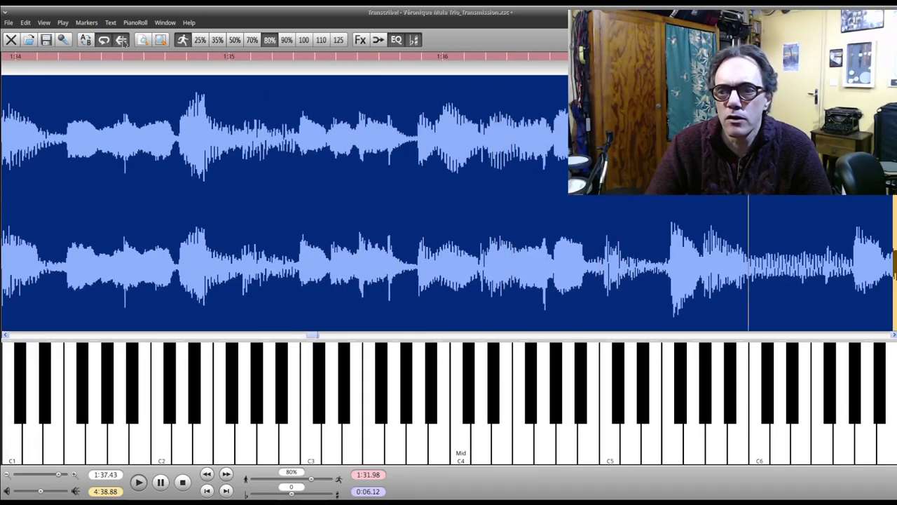
click(122, 40)
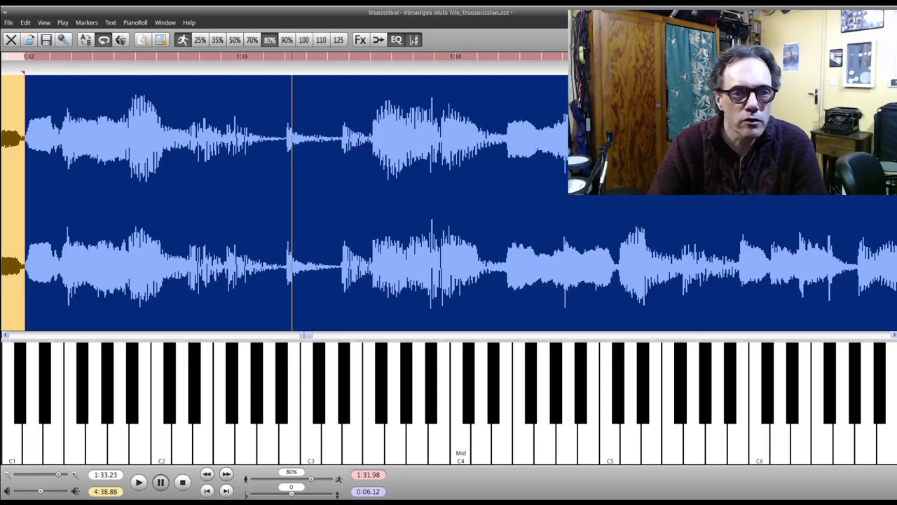
Step: Clear the 6.12-second selection and play the recording from 1:31.09
scroll(448, 203, down, 4)
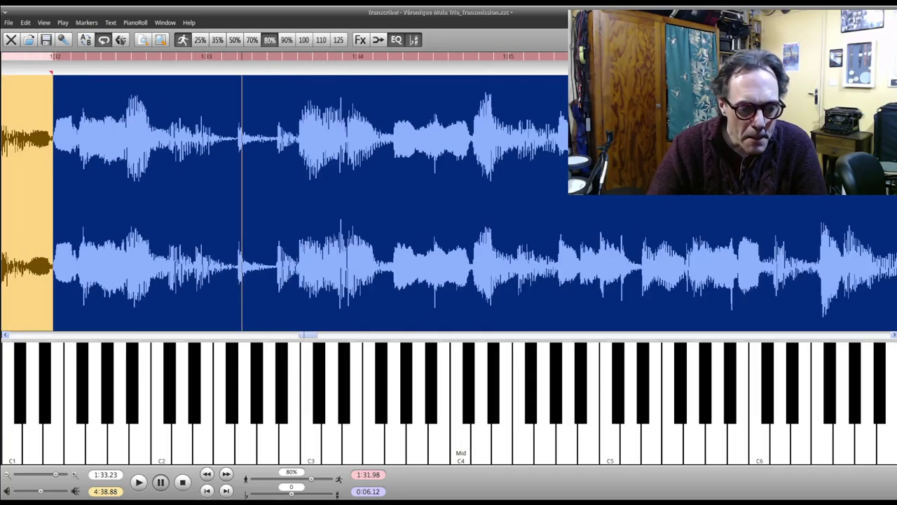
scroll(448, 203, down, 1)
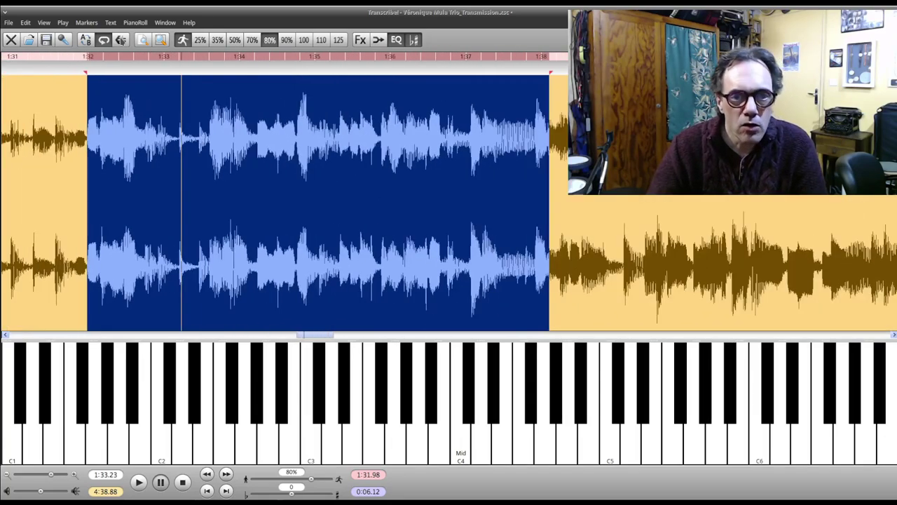
click(499, 180)
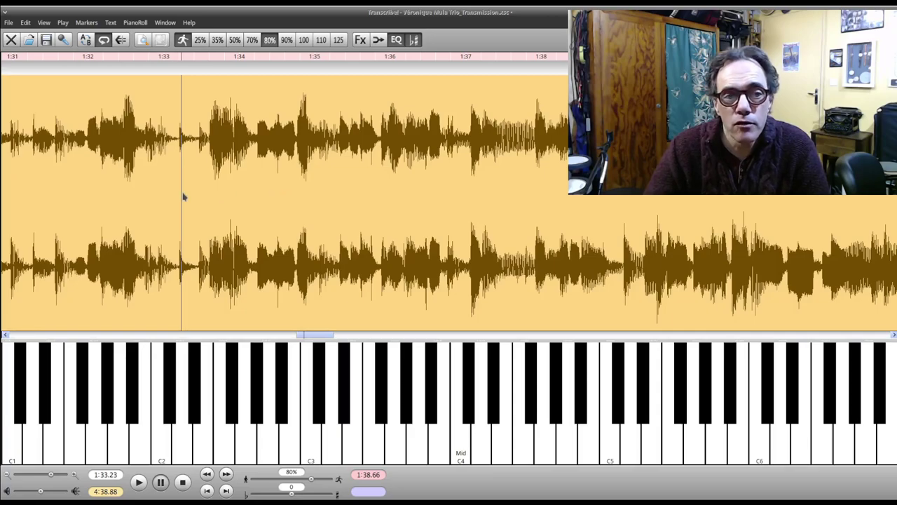
scroll(184, 198, down, 3)
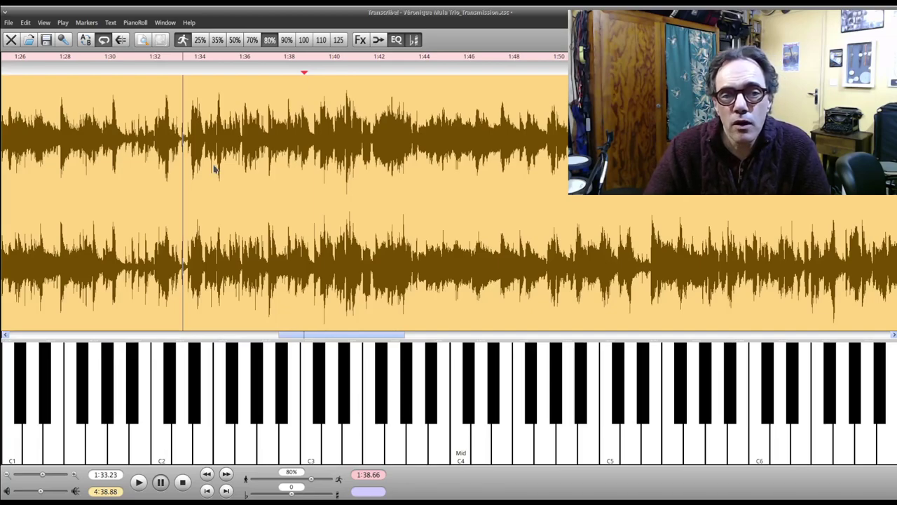
click(135, 175)
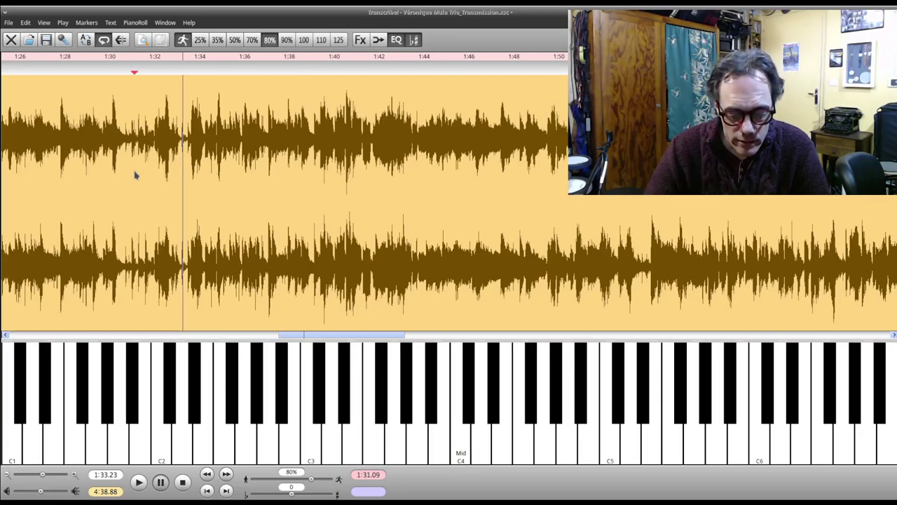
click(135, 175)
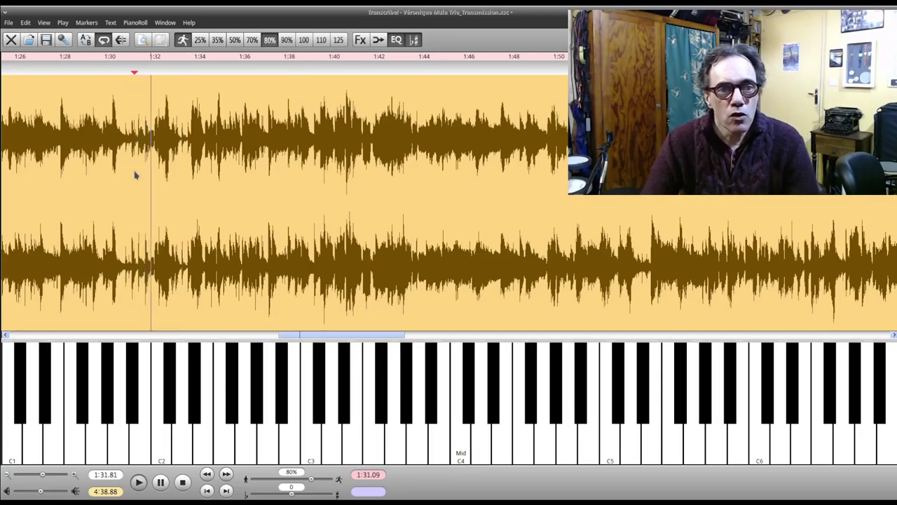
Step: Set the playback speed to 110% and mark a 3.88-second loop starting at 1:35.65 during playback
click(322, 40)
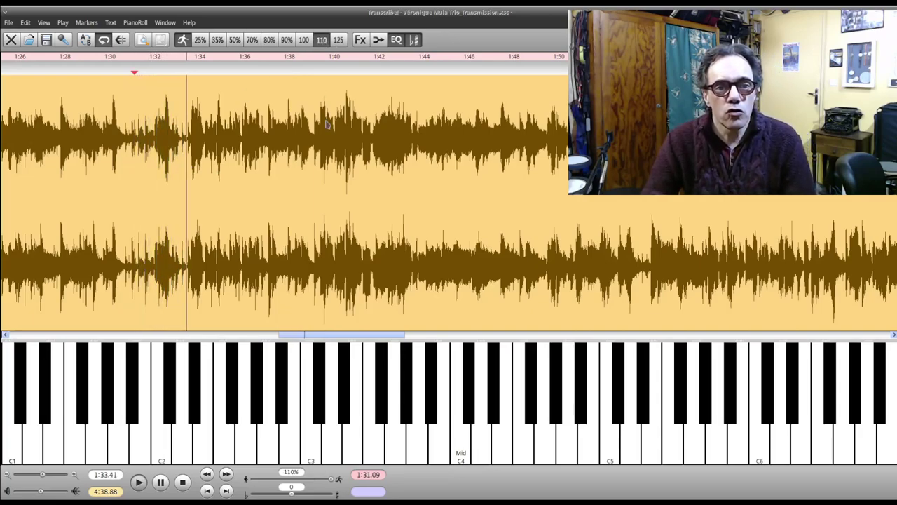
key(Return)
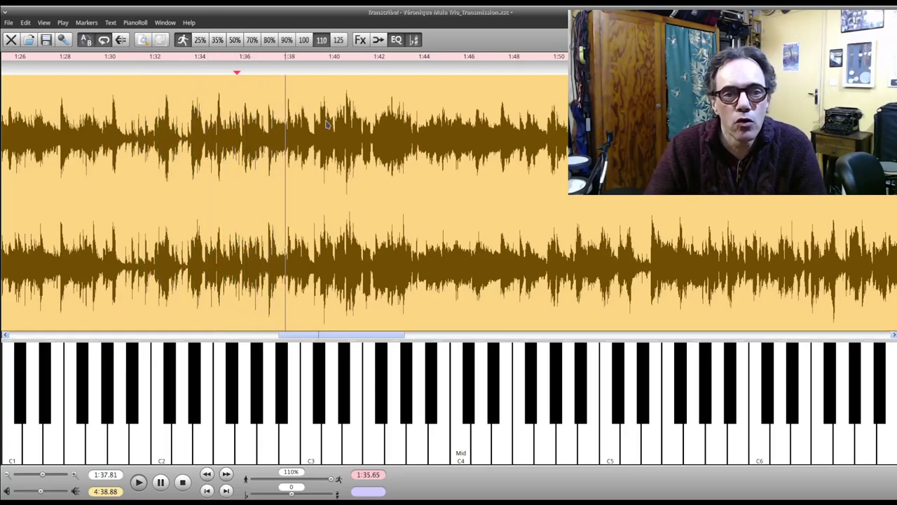
key(Return)
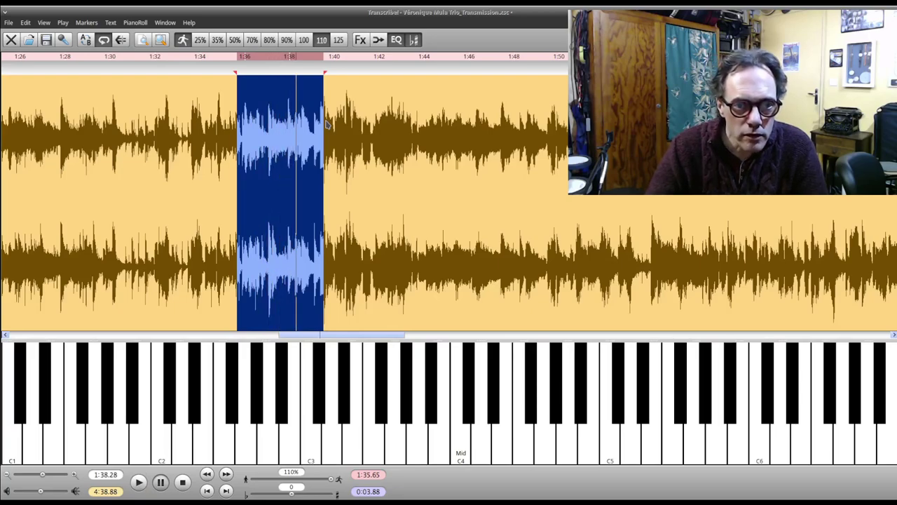
Step: Play from 1:44.56 without a selection and mark a 2.11-second loop starting at 1:44.82 during playback
click(343, 155)
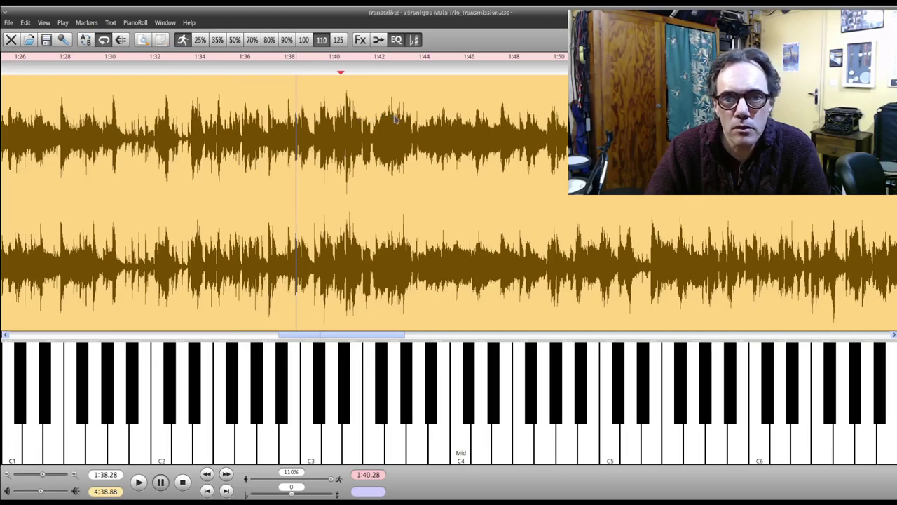
scroll(396, 119, up, 2)
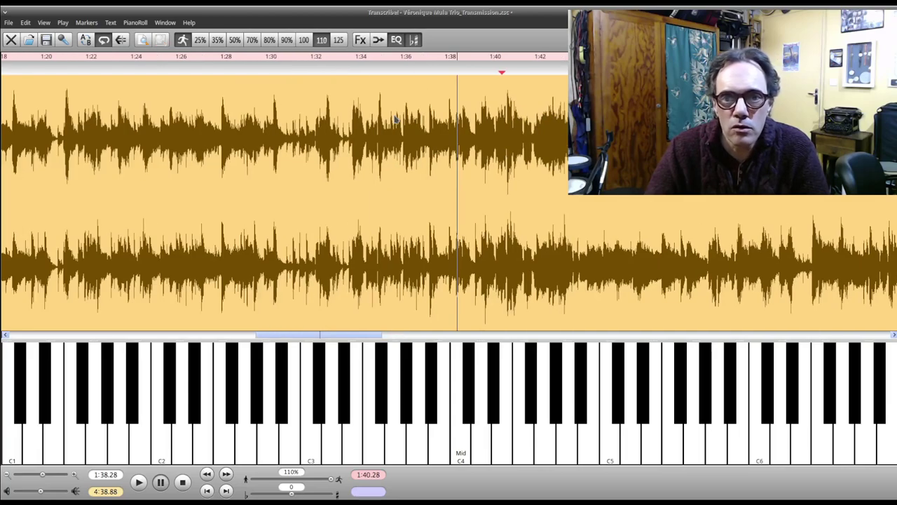
scroll(396, 119, up, 2)
scroll(399, 124, down, 4)
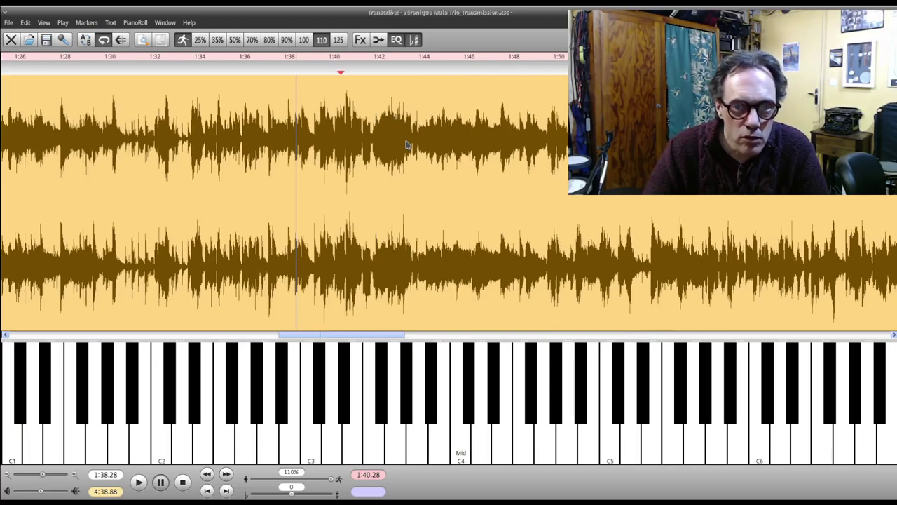
click(438, 122)
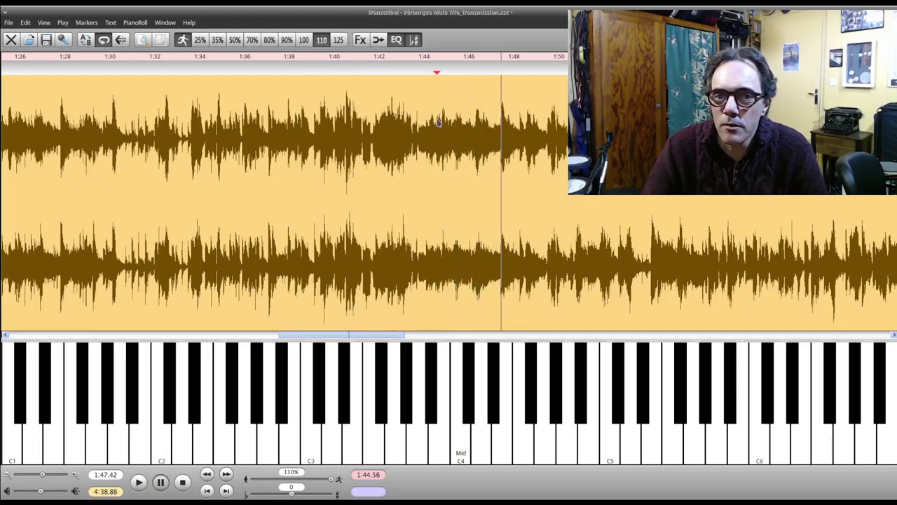
click(437, 122)
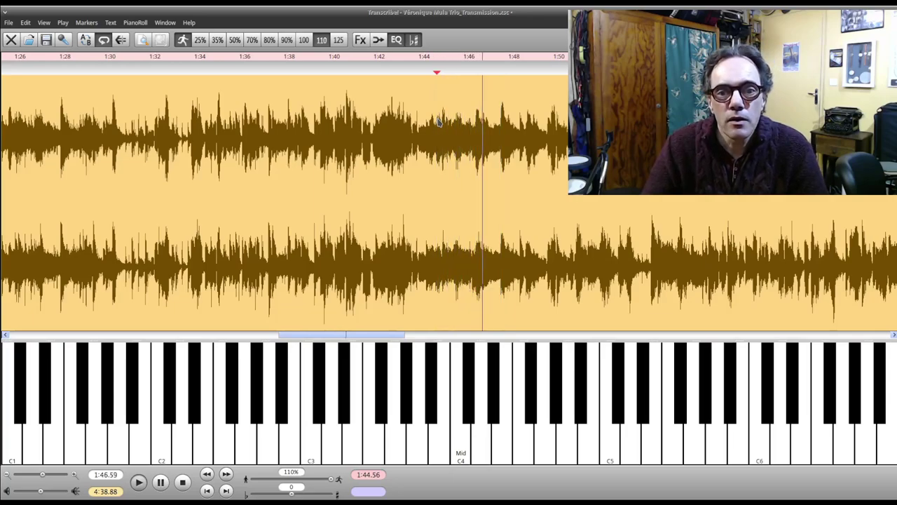
click(439, 122)
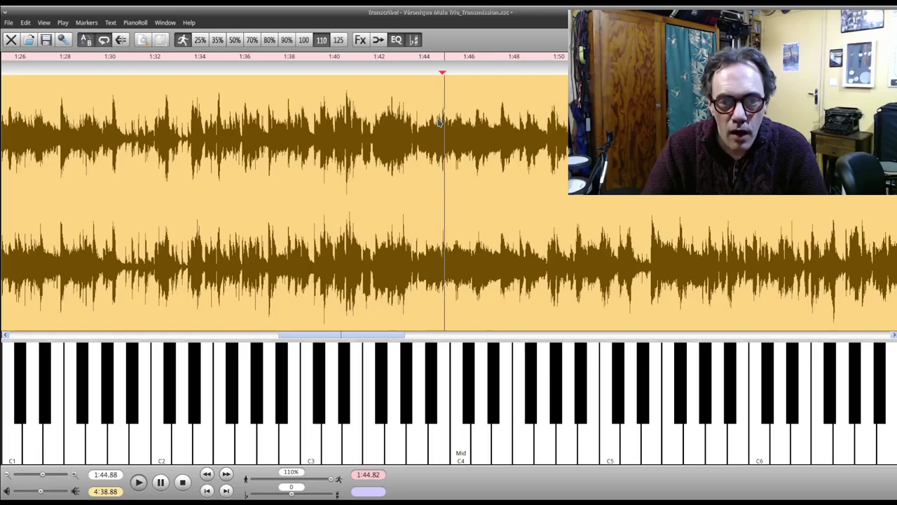
key(Return)
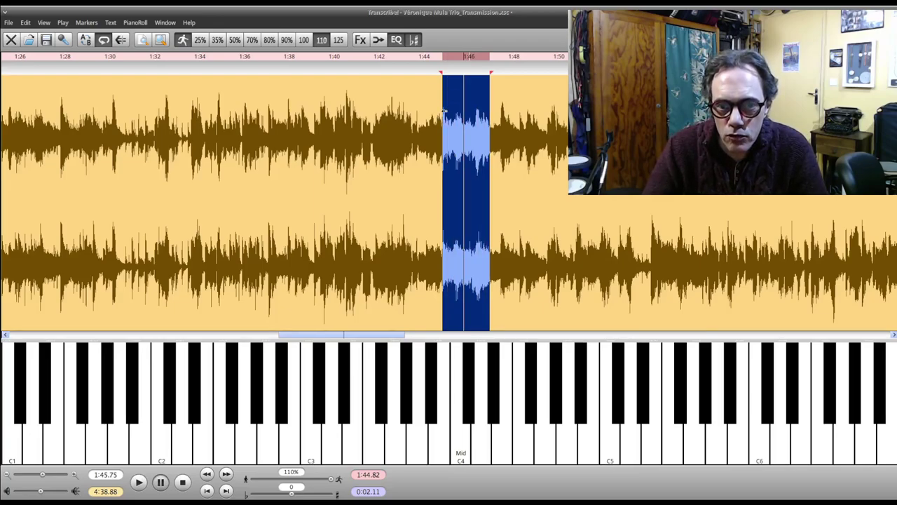
Step: Shift the loop's start in small increments, ending at 1:44.68
drag(443, 113, 443, 114)
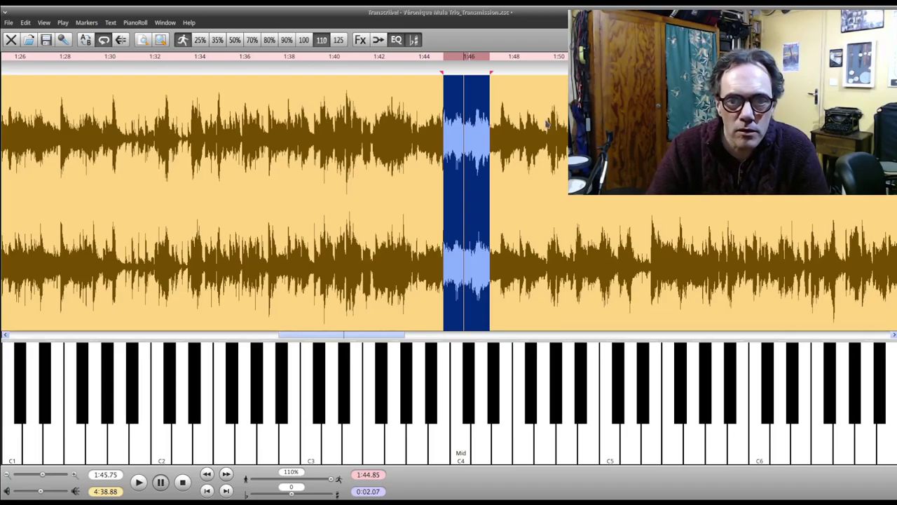
key(ctrl+Left)
key(ctrl+Left)
key(ctrl+Left)
key(ctrl+Left)
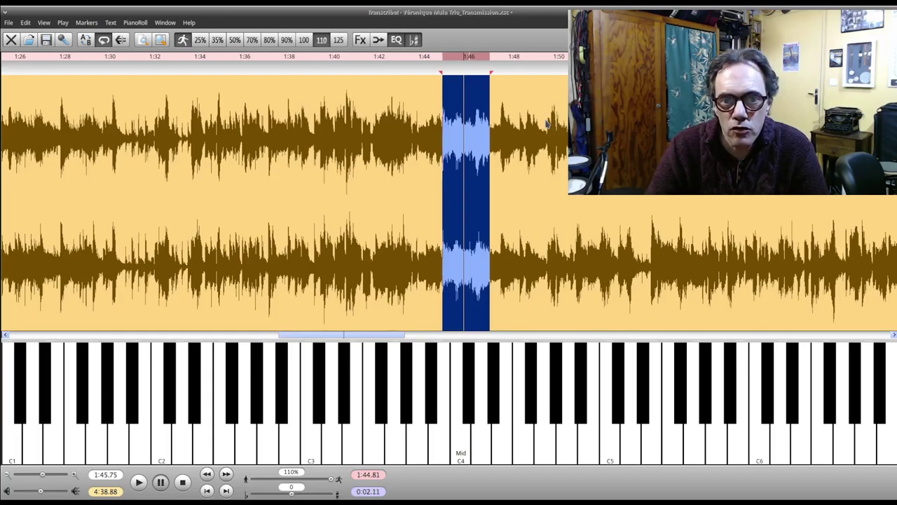
key(ctrl+Right)
key(ctrl+Right)
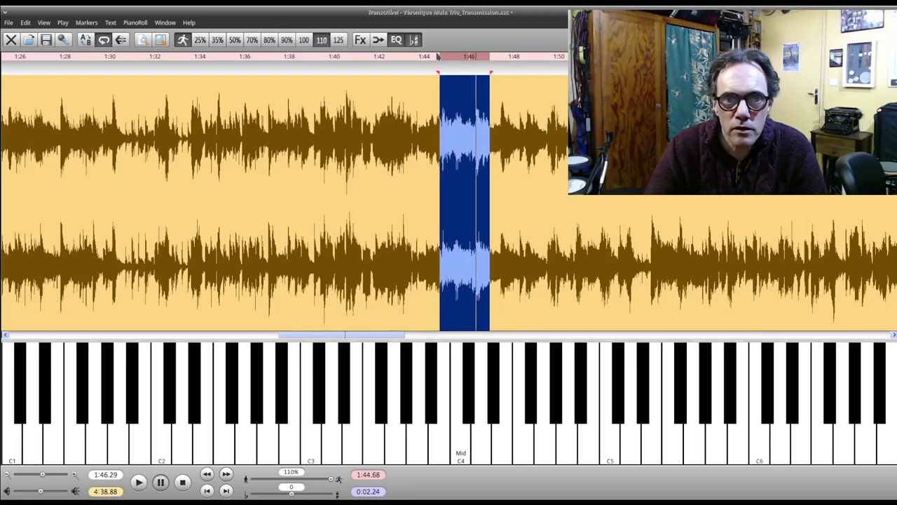
Step: Set the playback speed to 80% and refine the loop to start at 1:44.75 and last 2.07 seconds
click(270, 40)
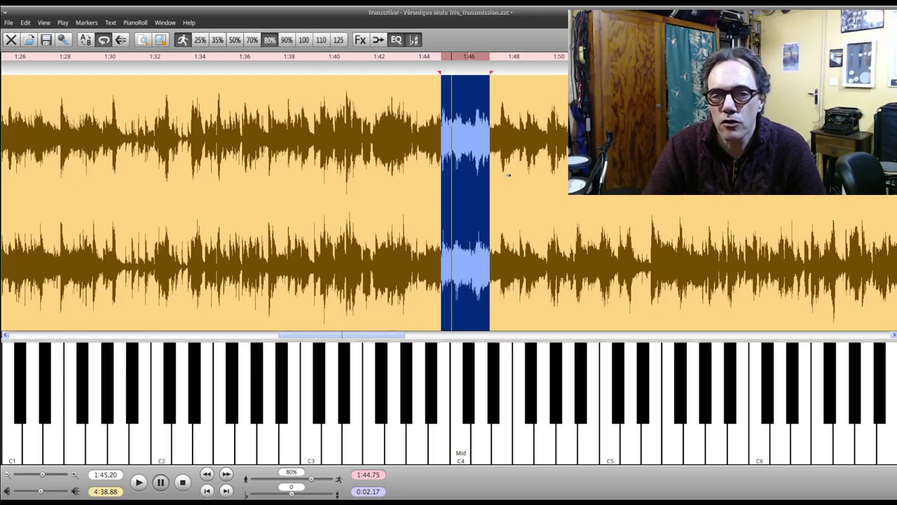
key(shift+Left)
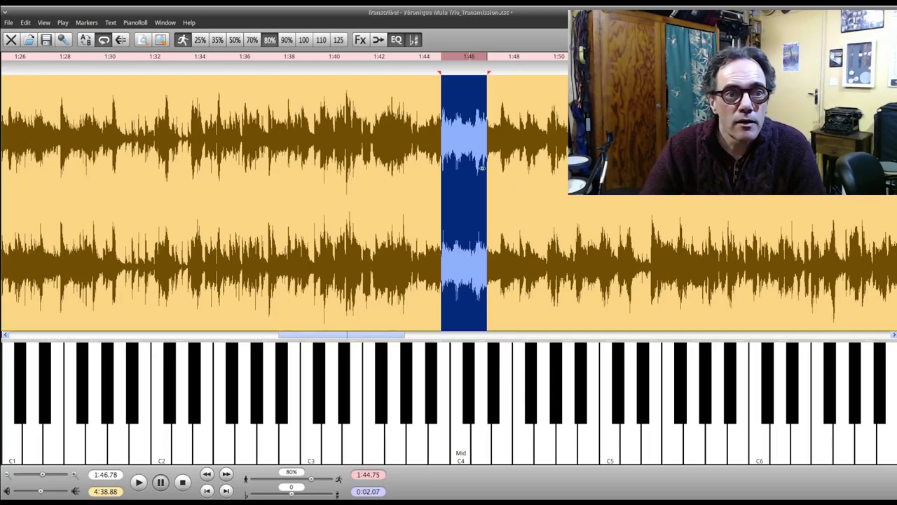
Step: Open the Audio Effects and Controls window, place it over the piano keyboard, and keep it always on top
click(360, 40)
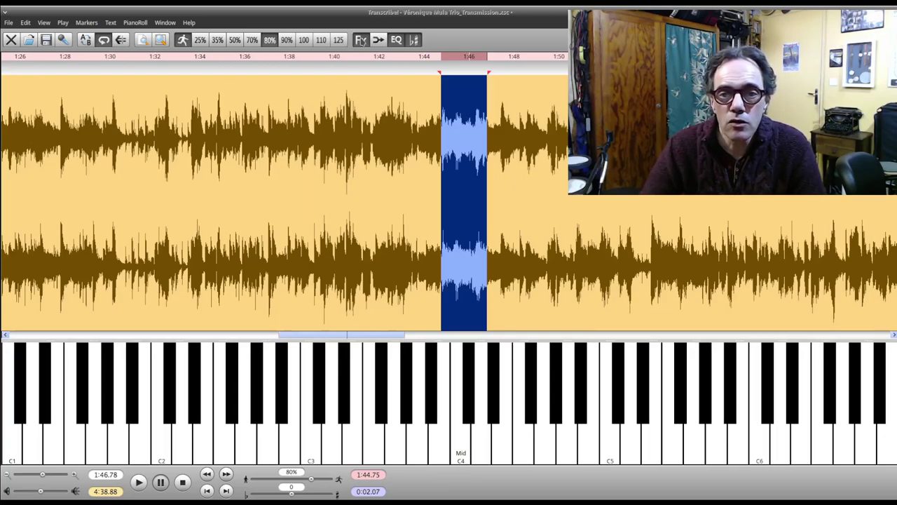
drag(688, 240, 607, 258)
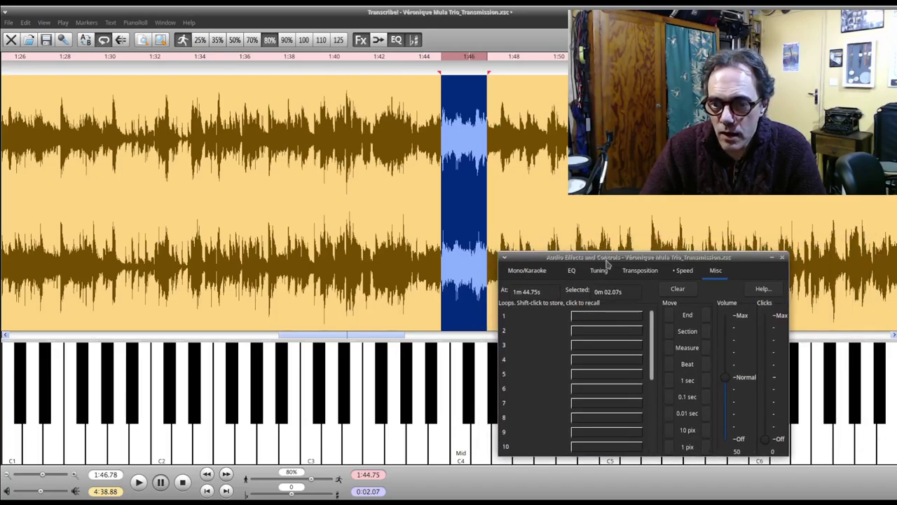
right_click(709, 258)
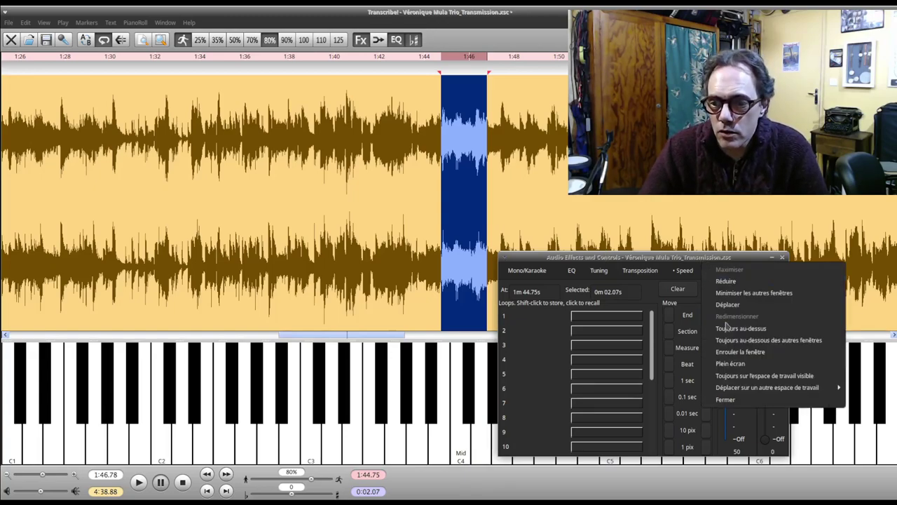
click(743, 324)
Step: Look through the stored-loop slots and store the current loop in slot 1
scroll(584, 318, down, 3)
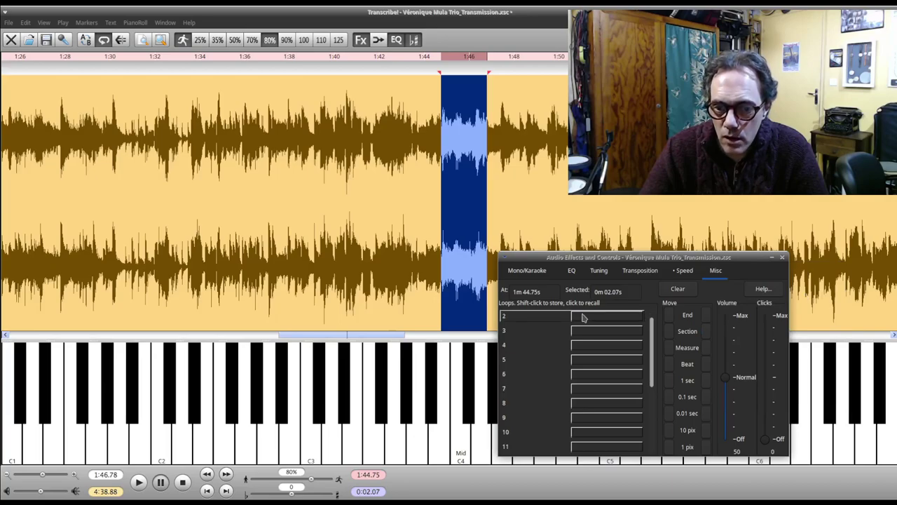
scroll(583, 318, down, 2)
scroll(583, 317, up, 4)
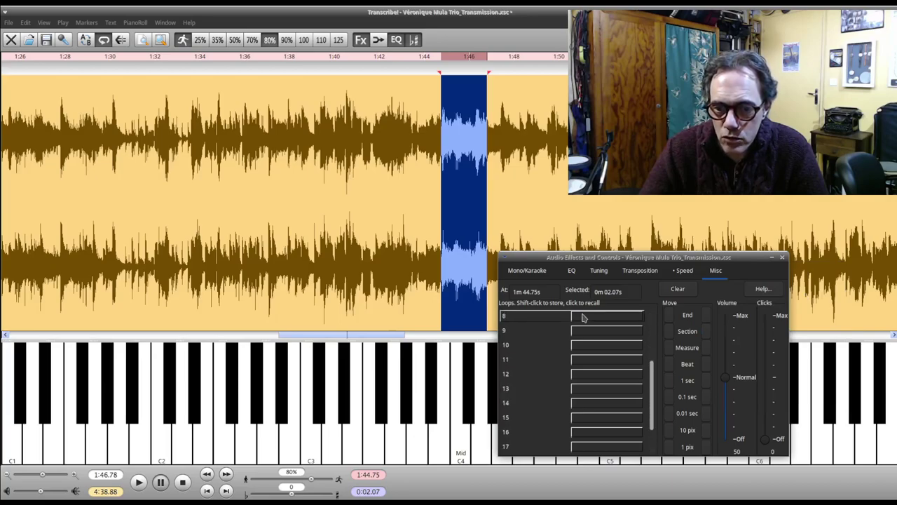
scroll(583, 318, up, 1)
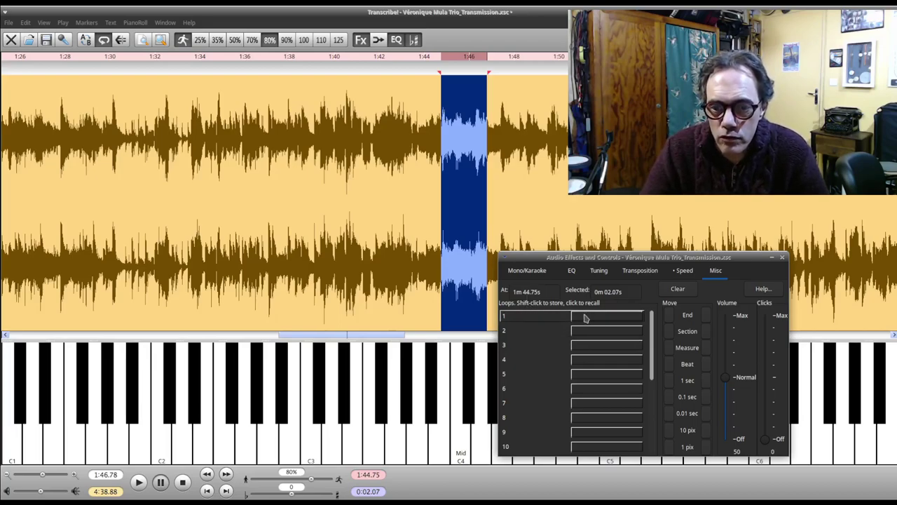
shift+click(586, 318)
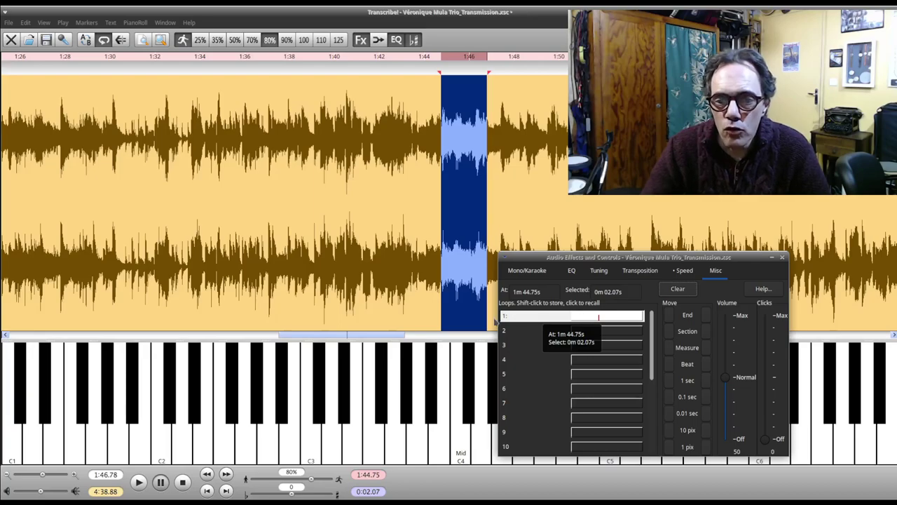
Step: Name the loop stored in slot 1 "Gamme"
right_click(537, 317)
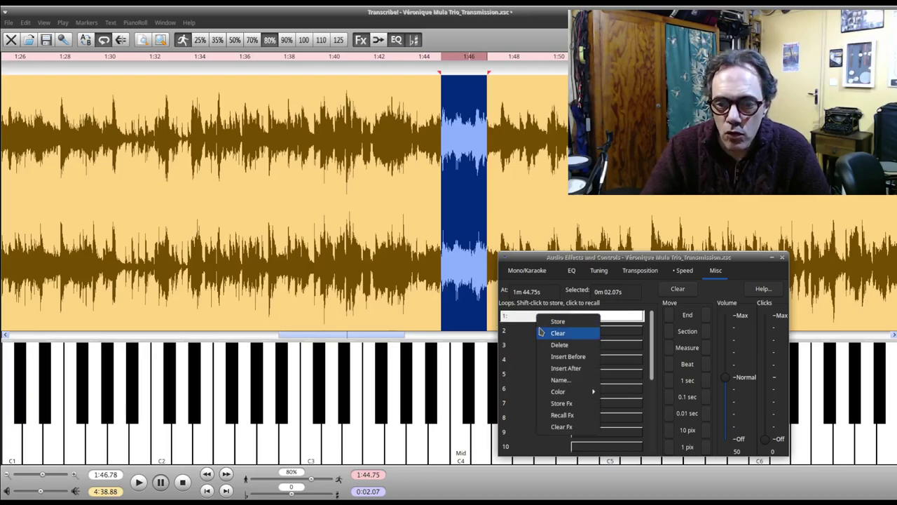
click(560, 380)
text(Gamme)
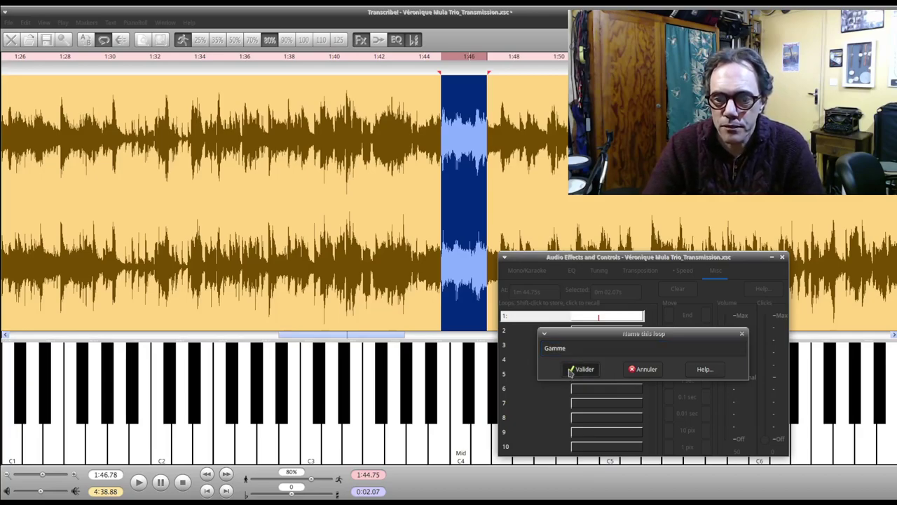
click(570, 371)
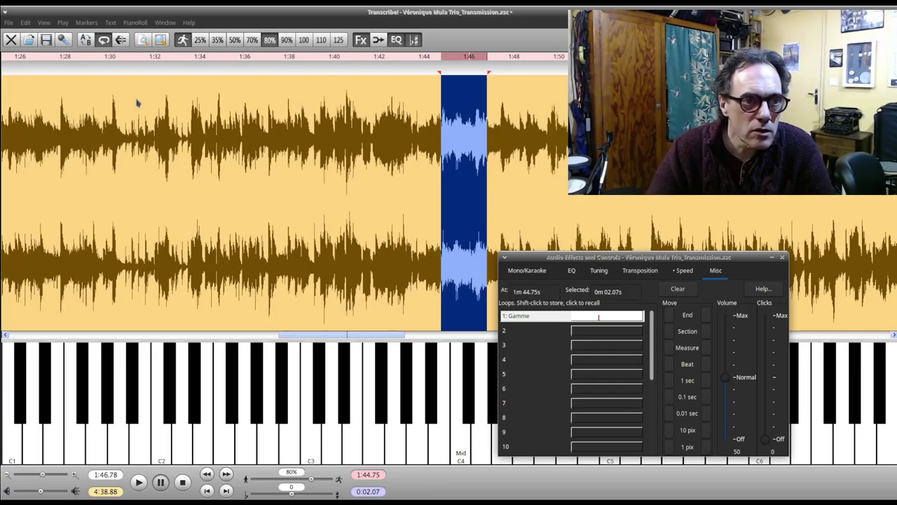
Step: Show the navigation bar below the waveform and move the Audio Effects and Controls window lower
click(40, 24)
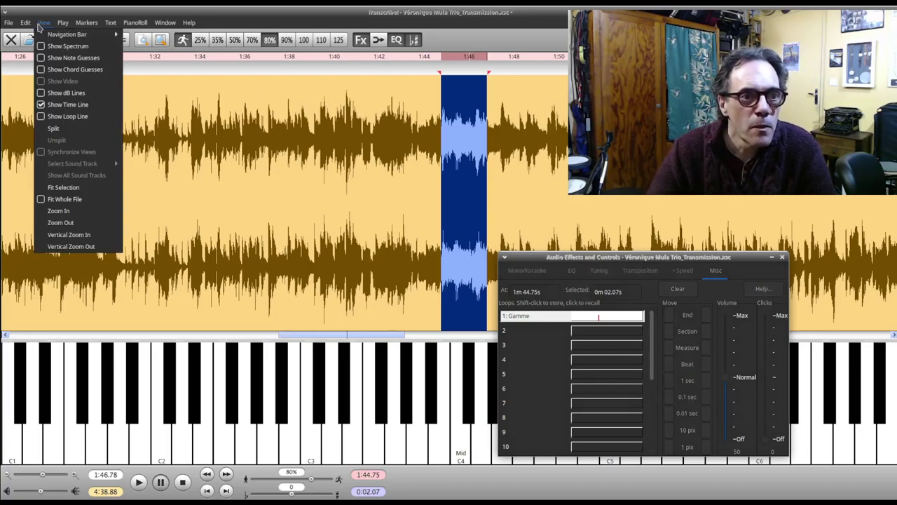
mouse_move(42, 35)
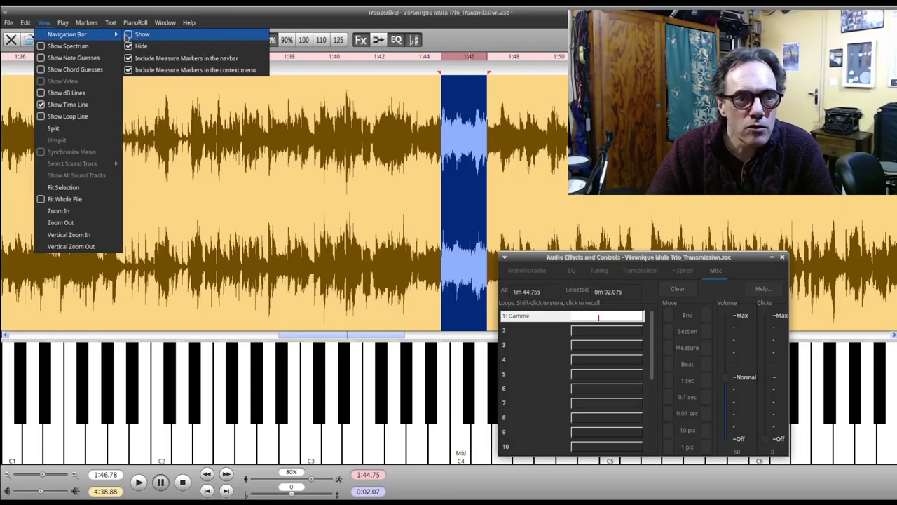
click(128, 35)
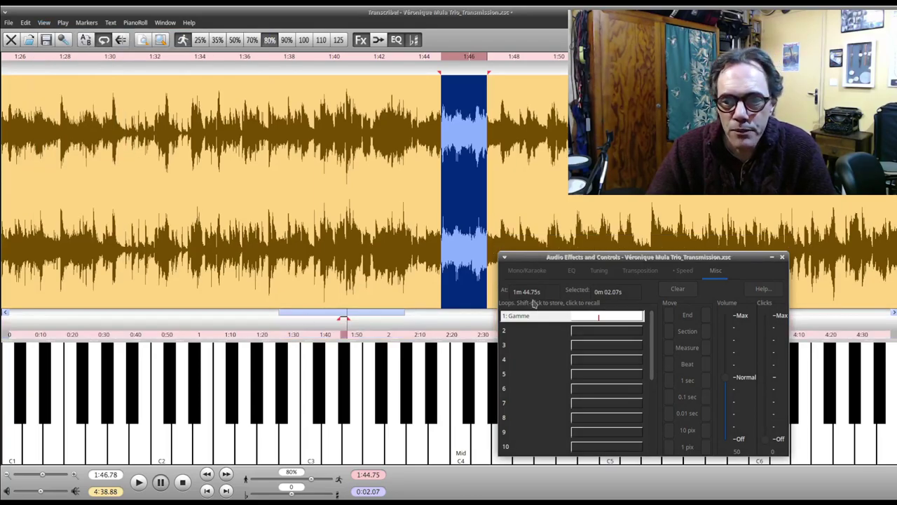
drag(665, 262, 692, 275)
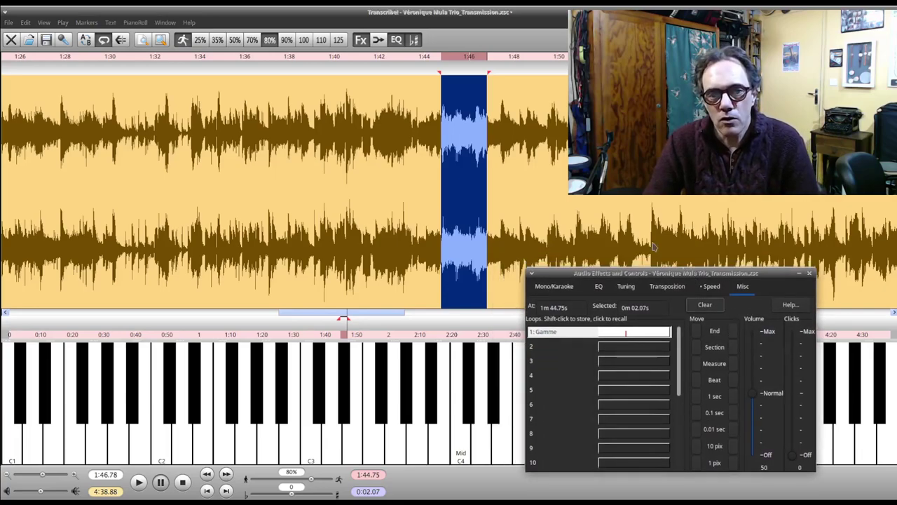
Step: Examine how the navigation bar reflects the visible part of the recording at different zoom levels and positions
scroll(451, 168, up, 1)
scroll(451, 168, up, 4)
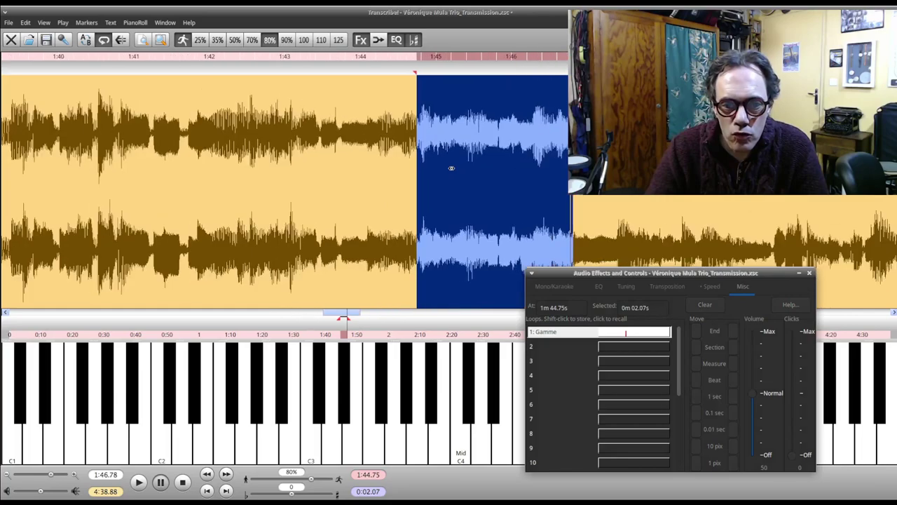
scroll(452, 168, down, 3)
scroll(452, 168, down, 2)
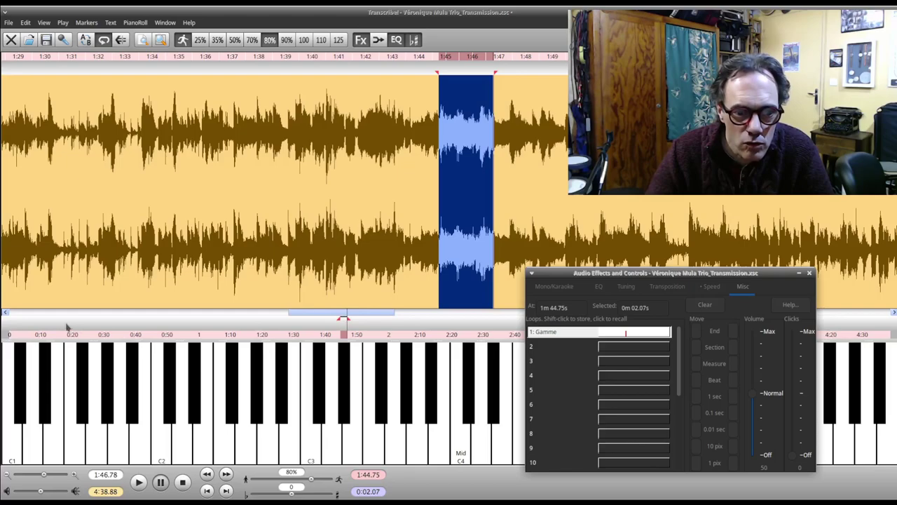
scroll(375, 169, down, 10)
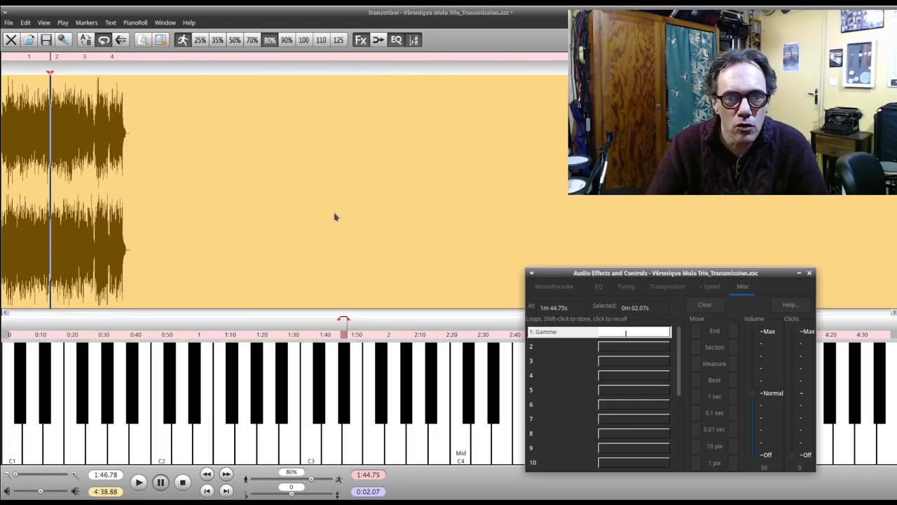
scroll(335, 217, up, 10)
scroll(335, 217, down, 2)
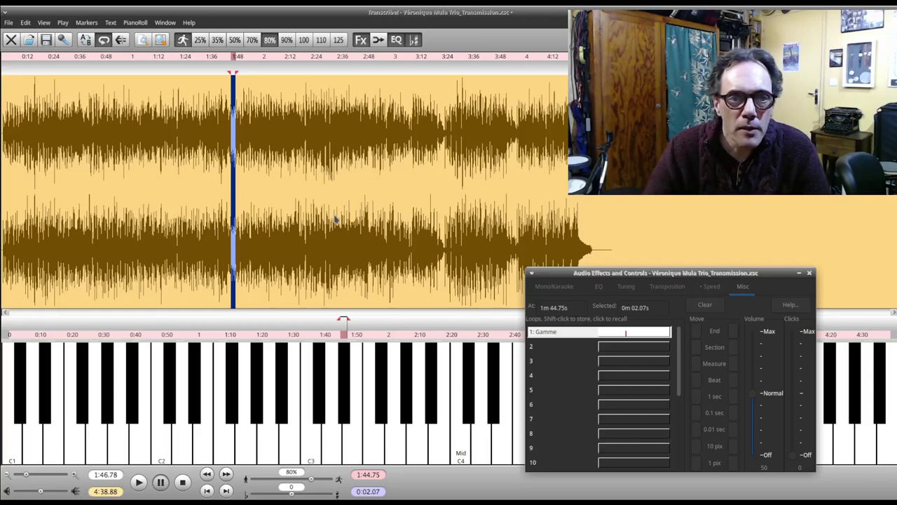
Step: Show the loop line above the waveform and examine the Gamme loop on it at different zoom levels
click(44, 23)
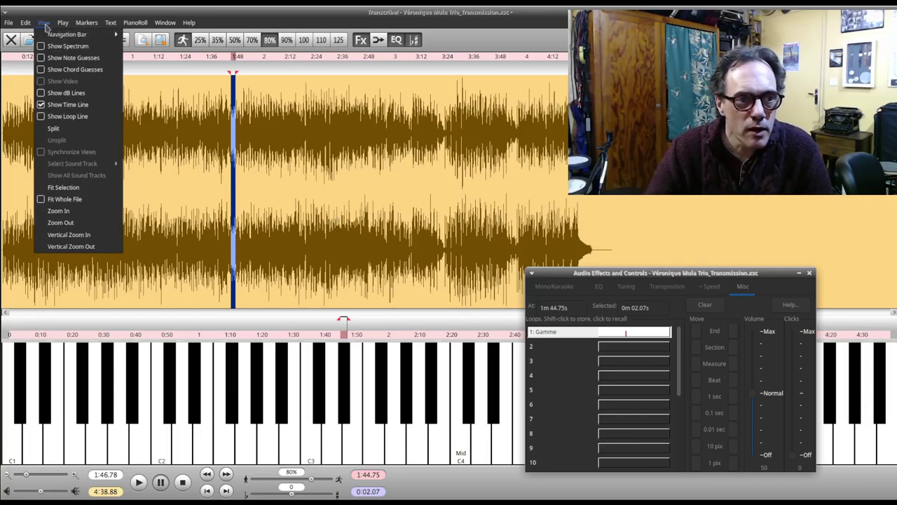
click(43, 117)
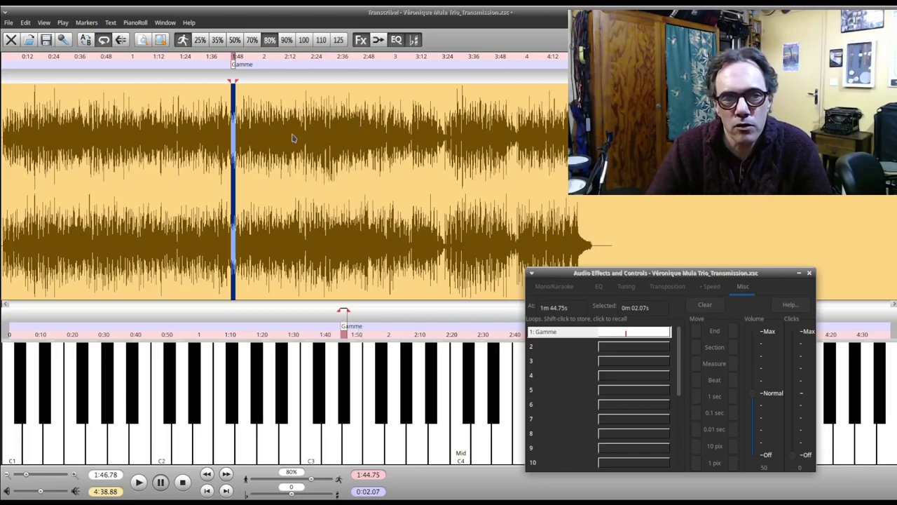
scroll(293, 138, up, 5)
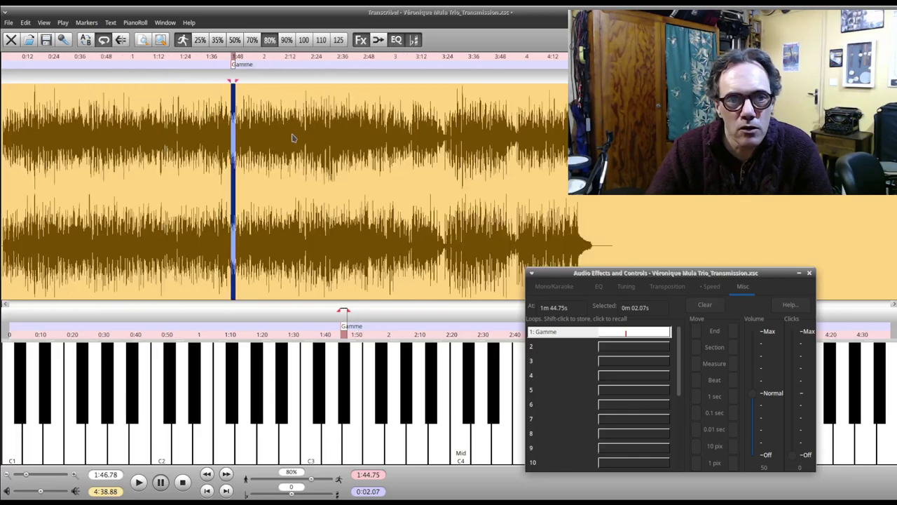
scroll(293, 138, down, 5)
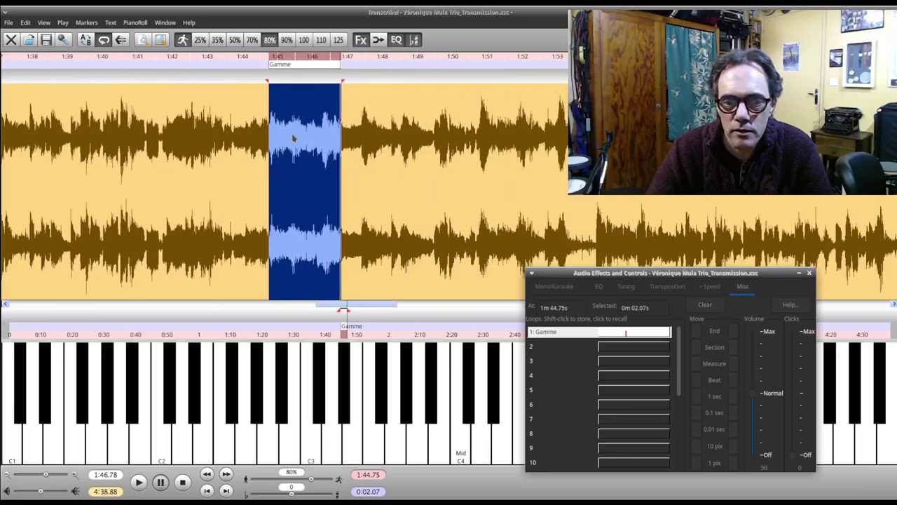
scroll(293, 138, up, 2)
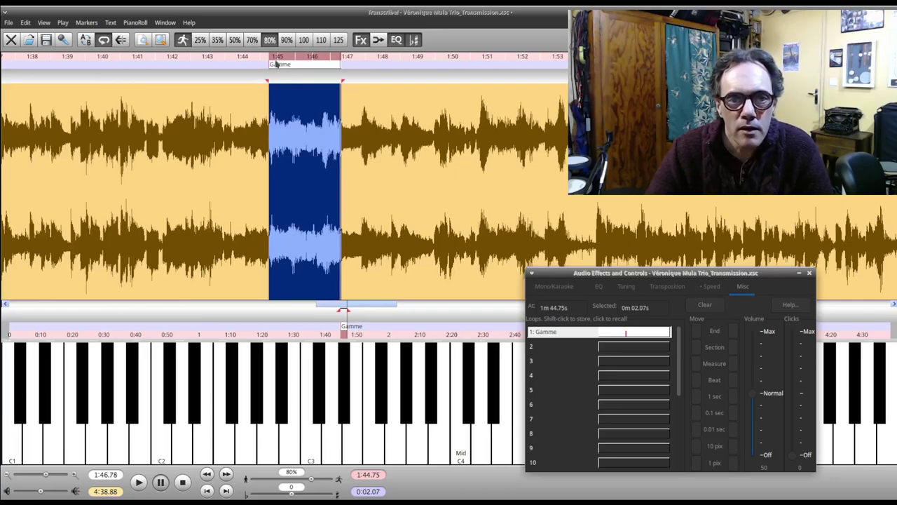
scroll(288, 140, up, 3)
scroll(288, 140, down, 4)
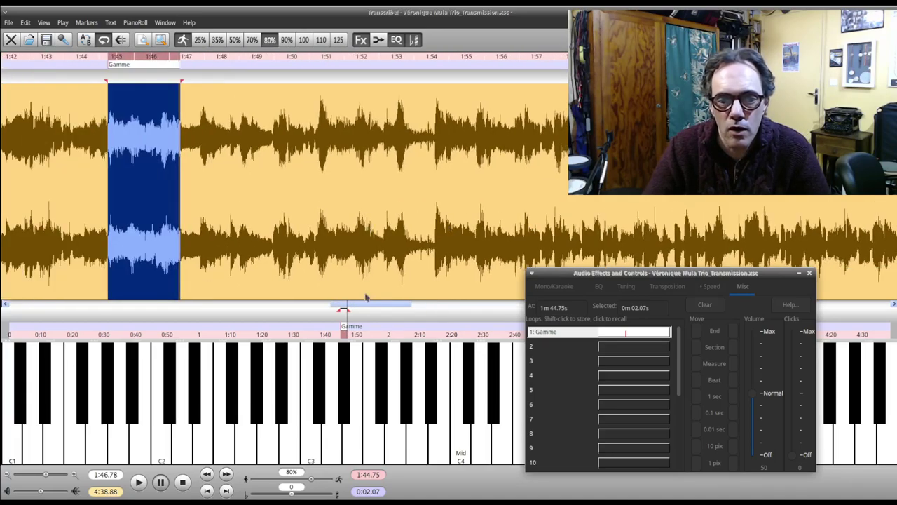
scroll(418, 292, up, 3)
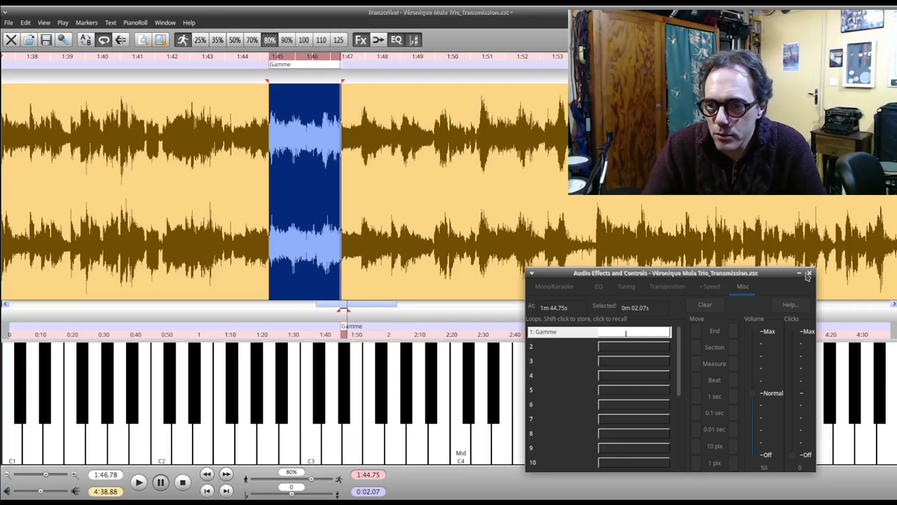
Step: Close the Audio Effects and Controls window and select a passage from 1:49.90 lasting 1.77 s, fine-tuning its end during playback
click(808, 274)
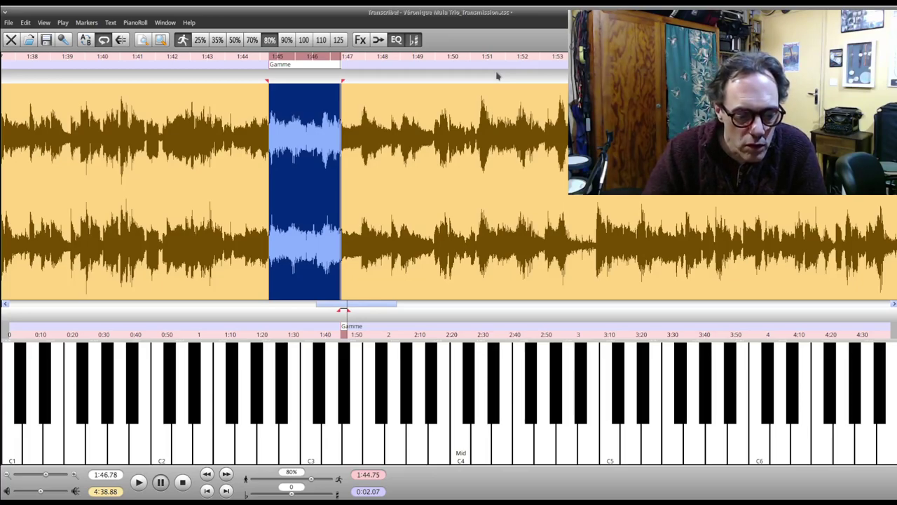
click(450, 112)
key(space)
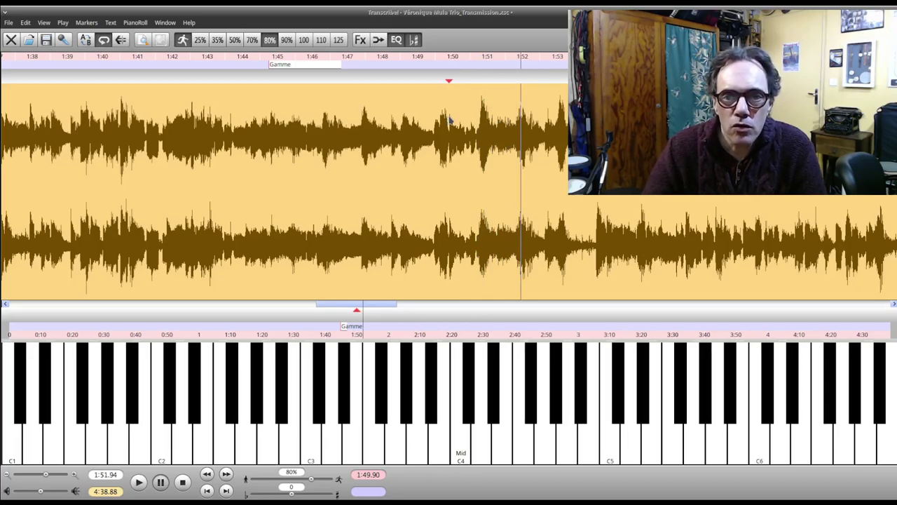
drag(450, 119, 481, 120)
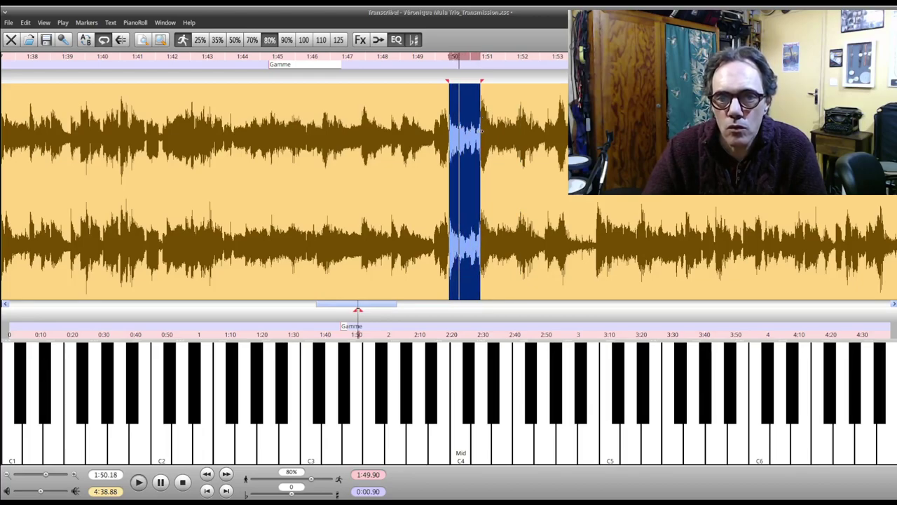
key(shift+Right)
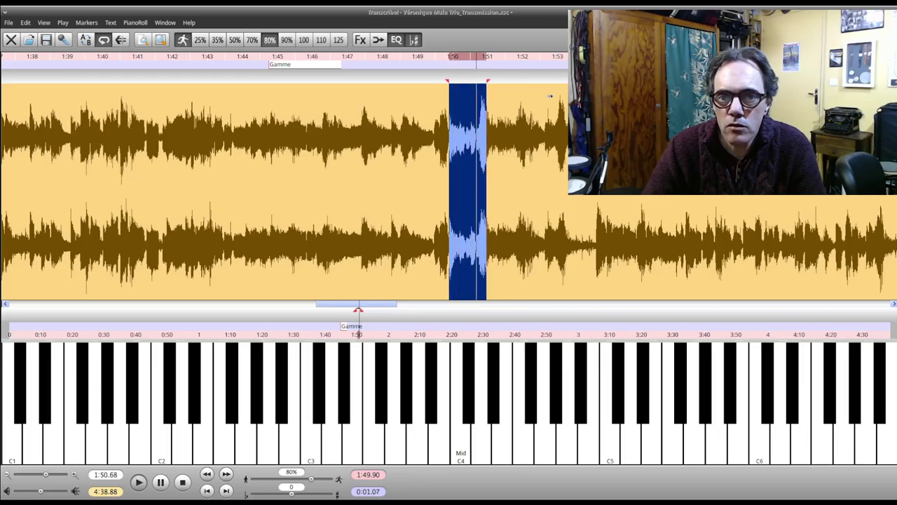
key(shift+Right)
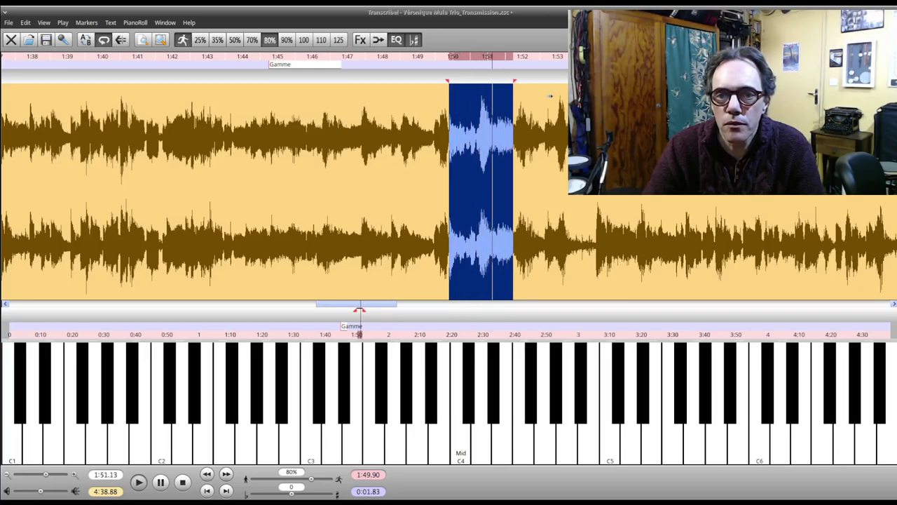
key(shift+Left)
key(shift+Left)
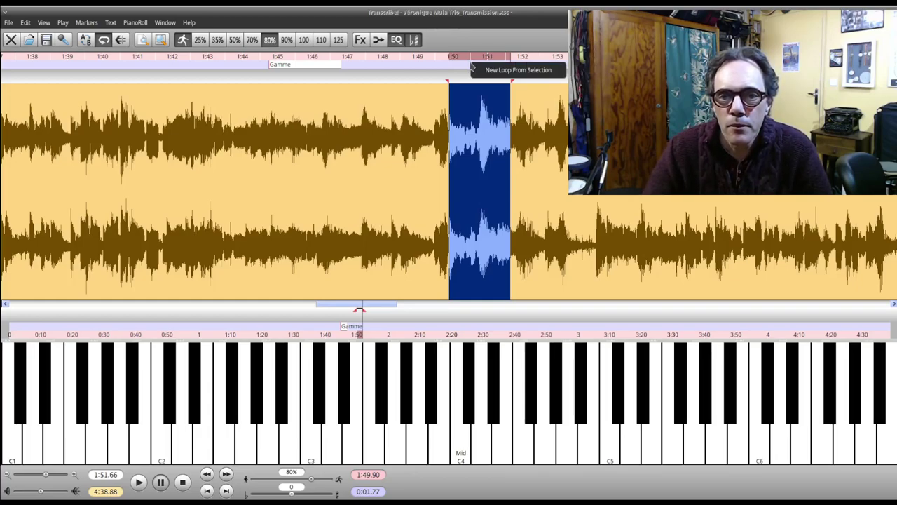
Step: Create a new loop from the selected passage in slot 2 of the stored loops
click(519, 73)
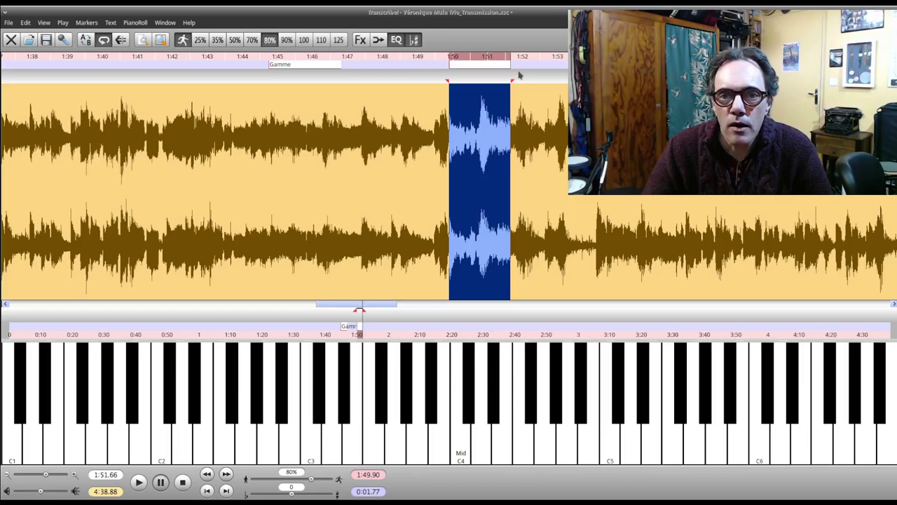
click(360, 41)
shift+click(532, 349)
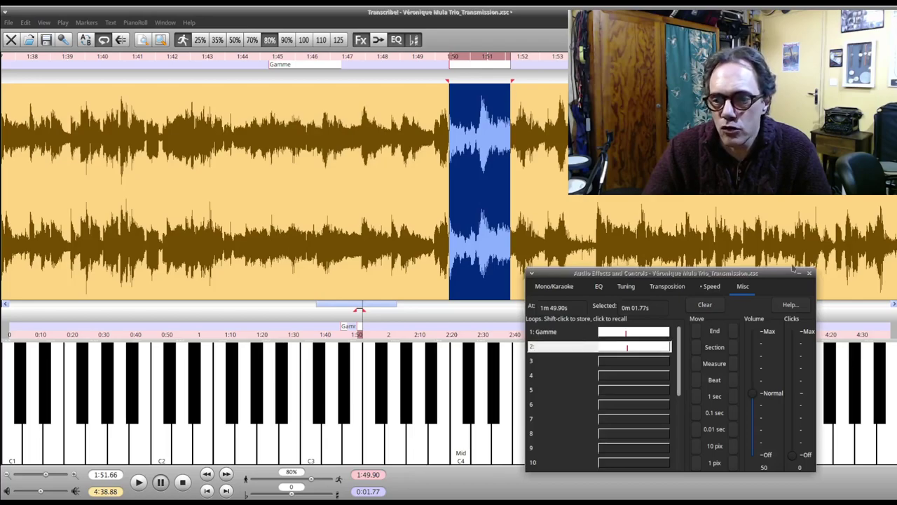
click(811, 275)
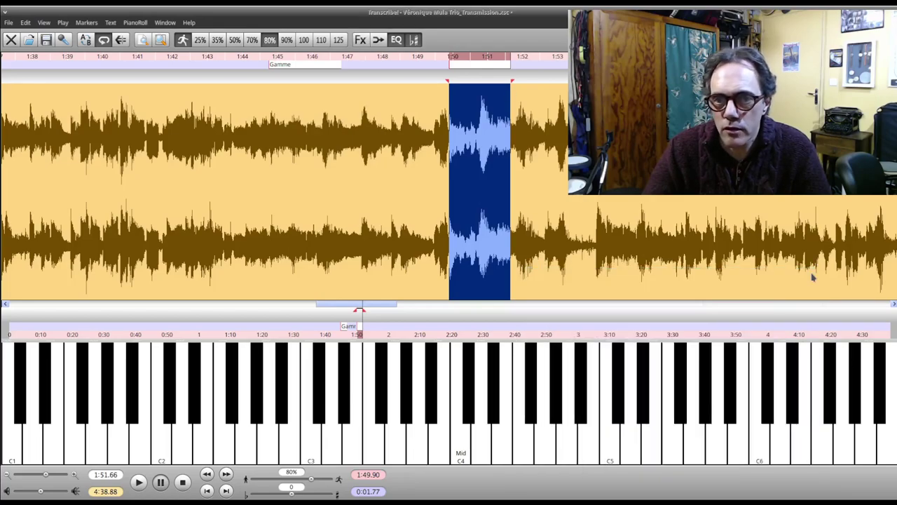
Step: Name the new loop at 1:50 on the loop line "Arpège inversé"
right_click(472, 65)
click(495, 106)
text(Arpége inversé)
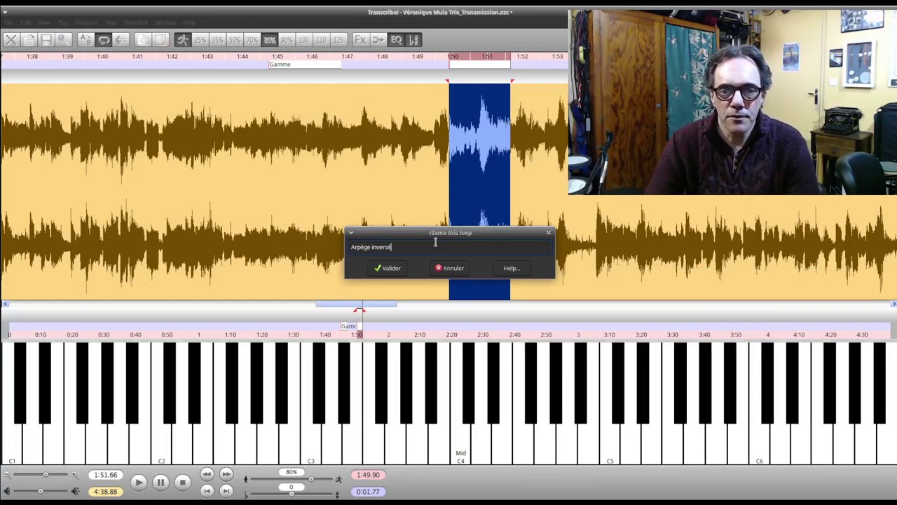
click(395, 270)
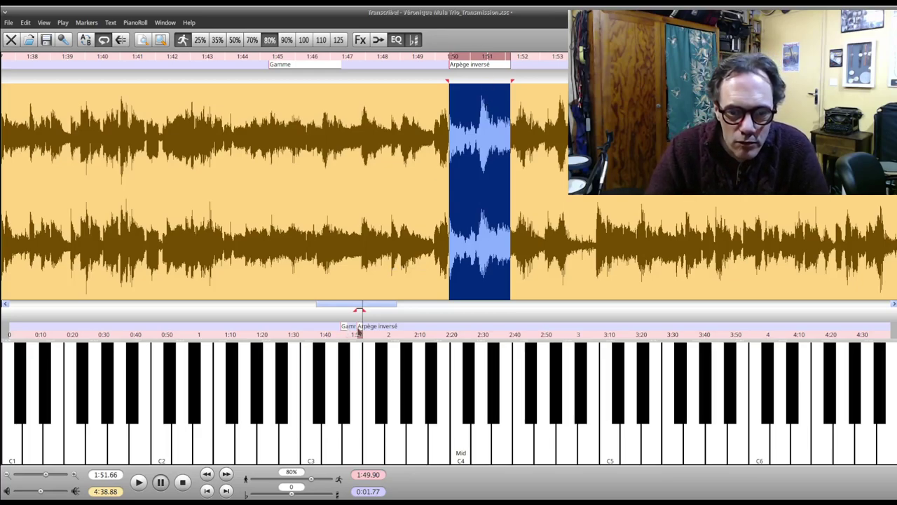
Step: Set the colour of the Arpège inversé loop to red
right_click(481, 67)
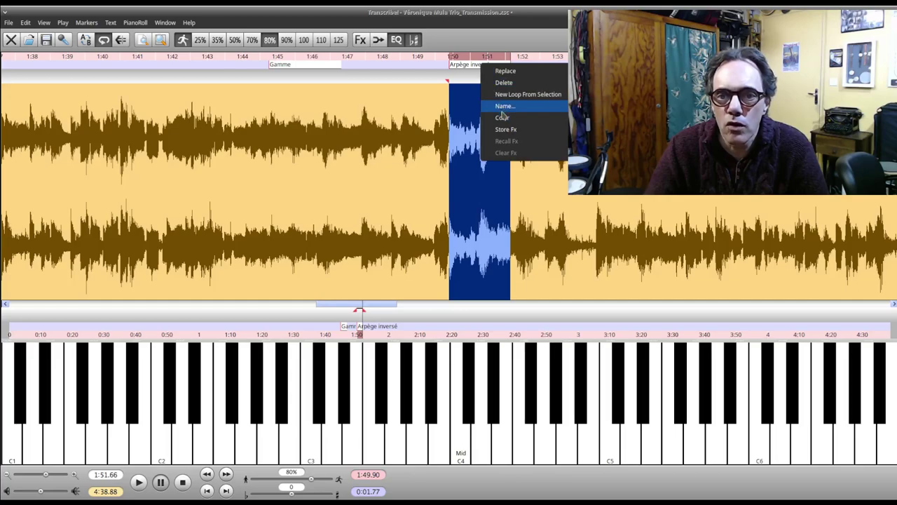
mouse_move(511, 120)
click(596, 129)
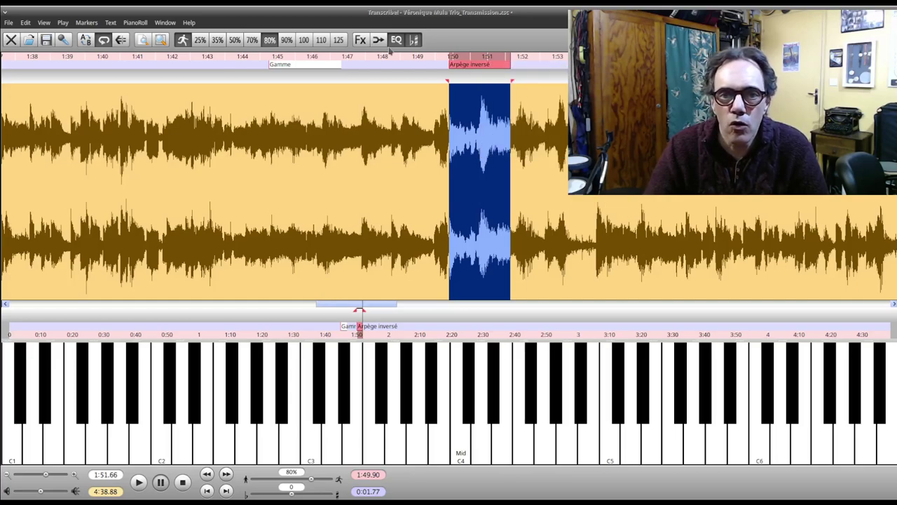
Step: Set the colour of the Gamme loop to red
right_click(309, 65)
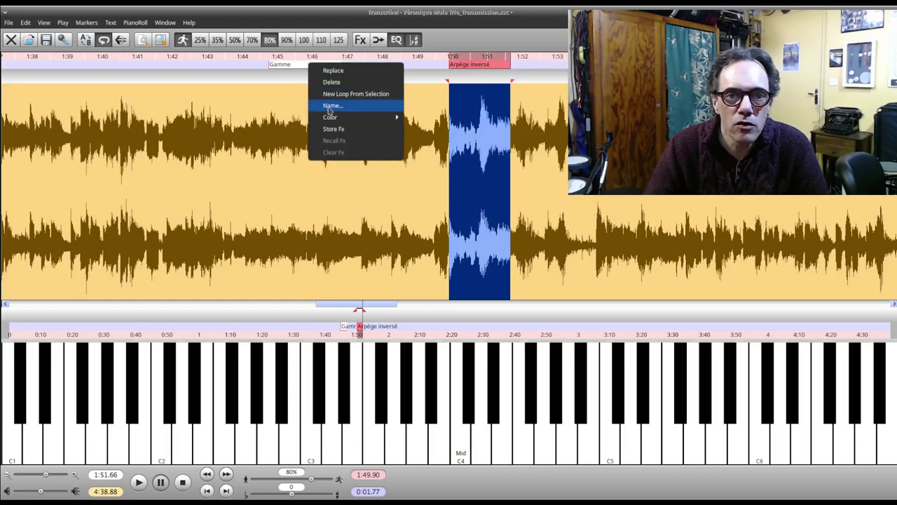
mouse_move(371, 117)
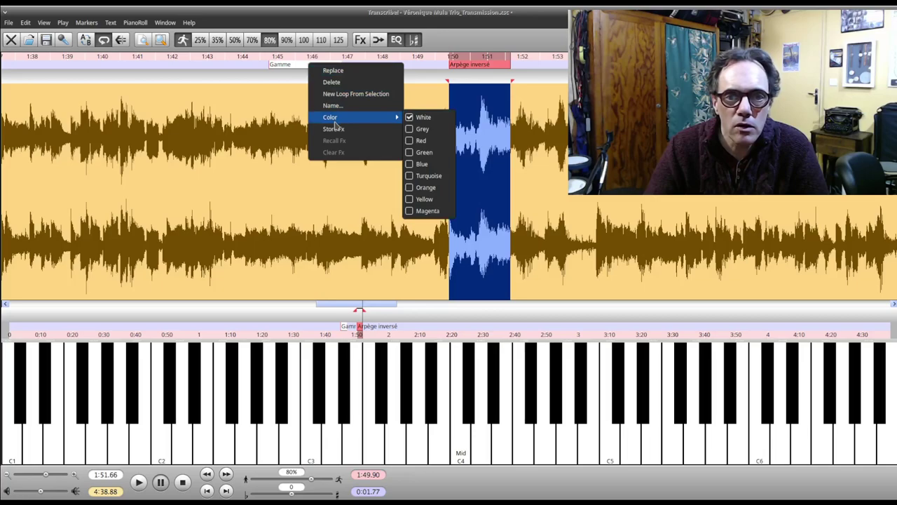
click(435, 143)
Step: Set the colour of the Gamme loop to green and check both loops in the Audio Effects and Controls window
right_click(326, 63)
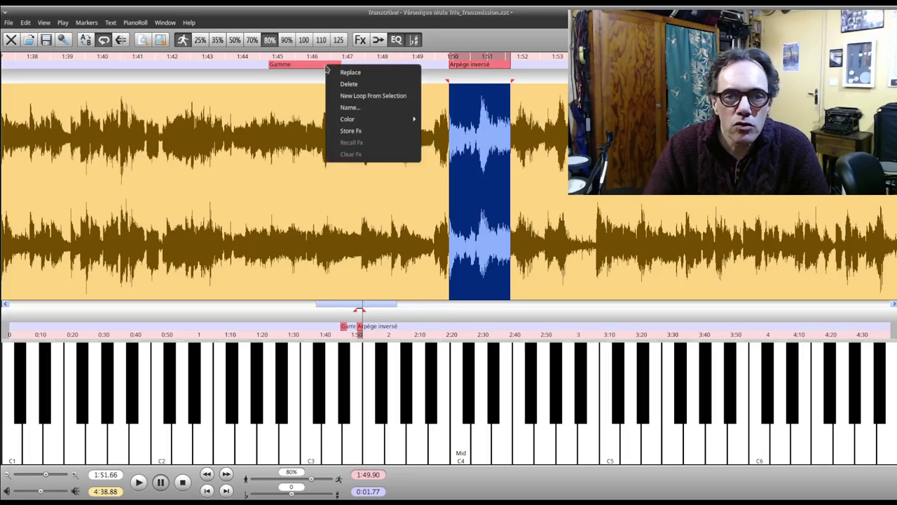
mouse_move(398, 125)
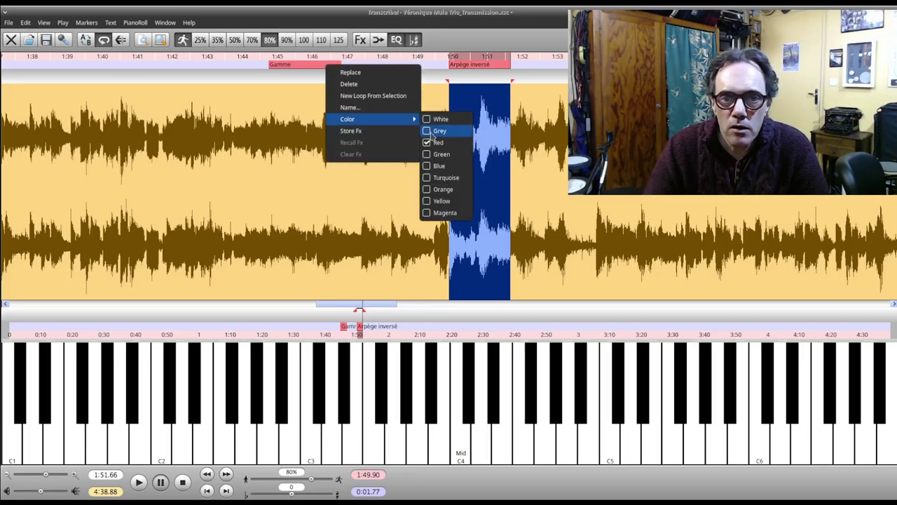
click(436, 154)
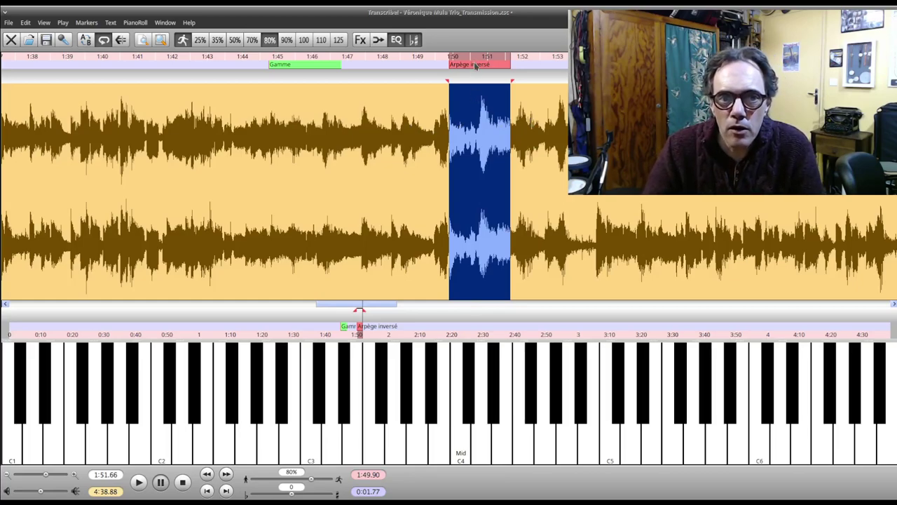
click(361, 40)
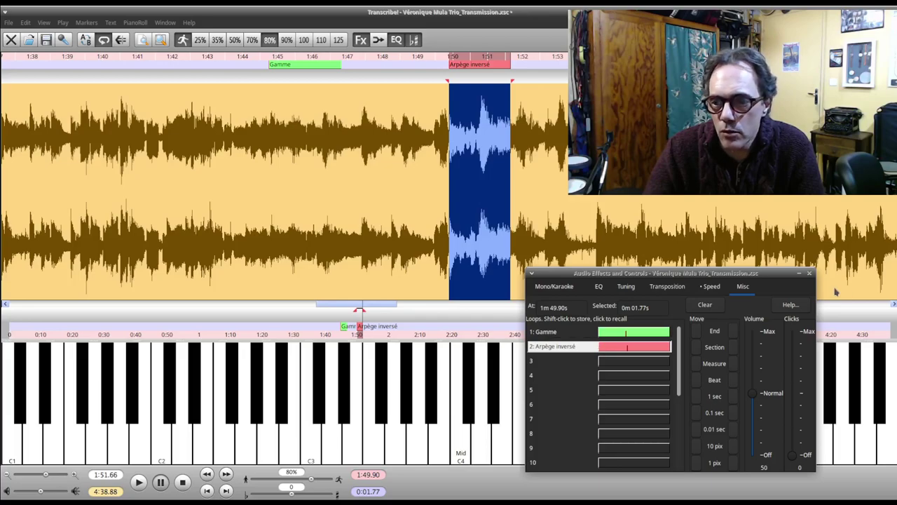
click(810, 274)
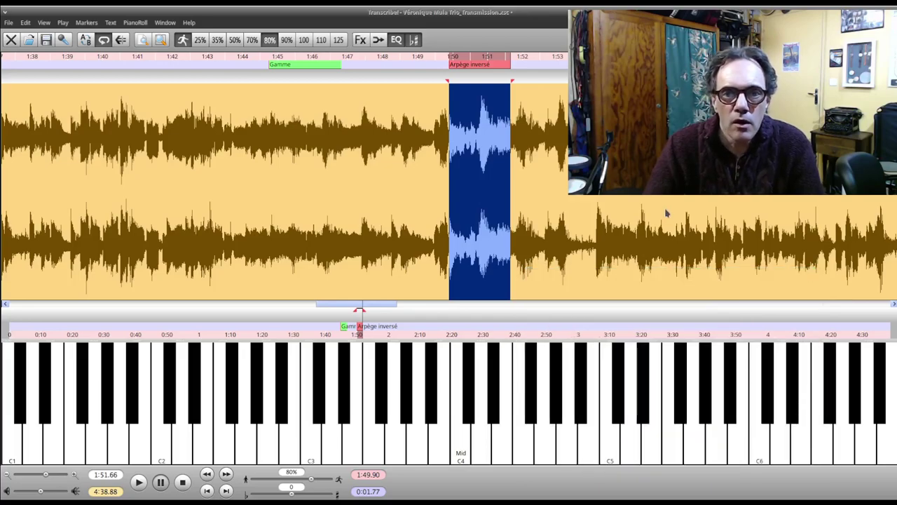
Step: Select a passage of about 12.3 s starting at about 2:36.4 and create a new loop from it
scroll(667, 214, up, 2)
scroll(666, 214, down, 10)
scroll(666, 214, down, 5)
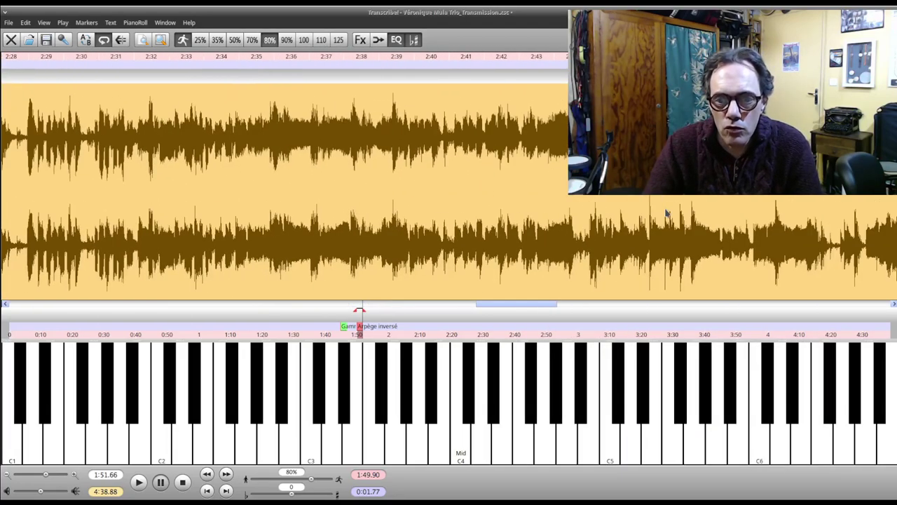
drag(306, 204, 737, 223)
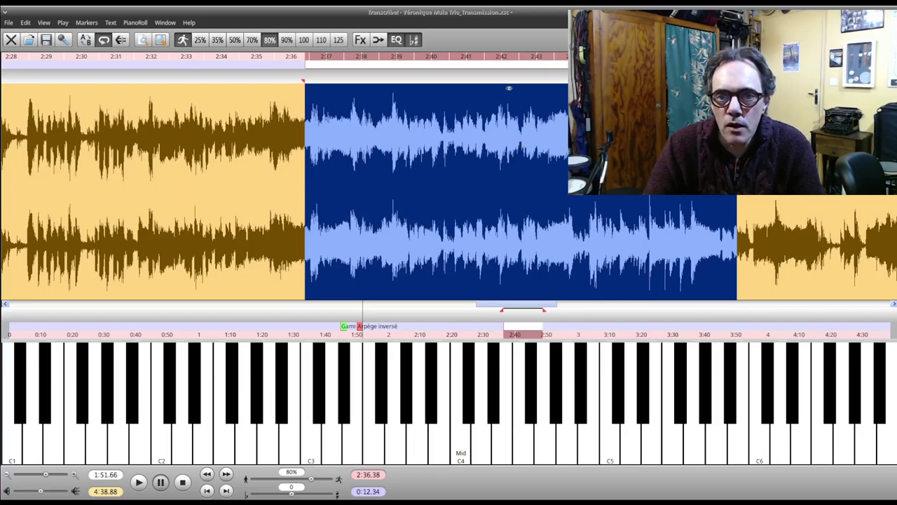
Step: Name the new loop starting at about 2:36.4 "Phrase" and set its colour to orange
right_click(503, 68)
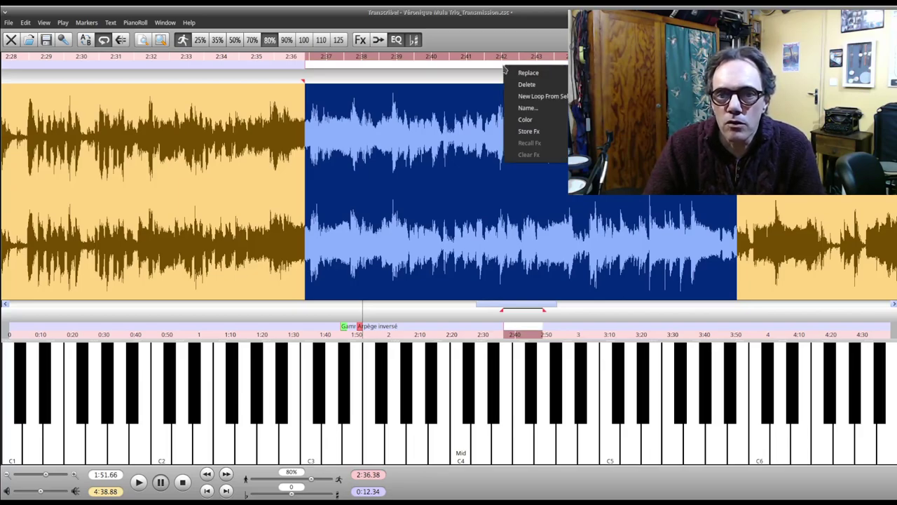
click(527, 109)
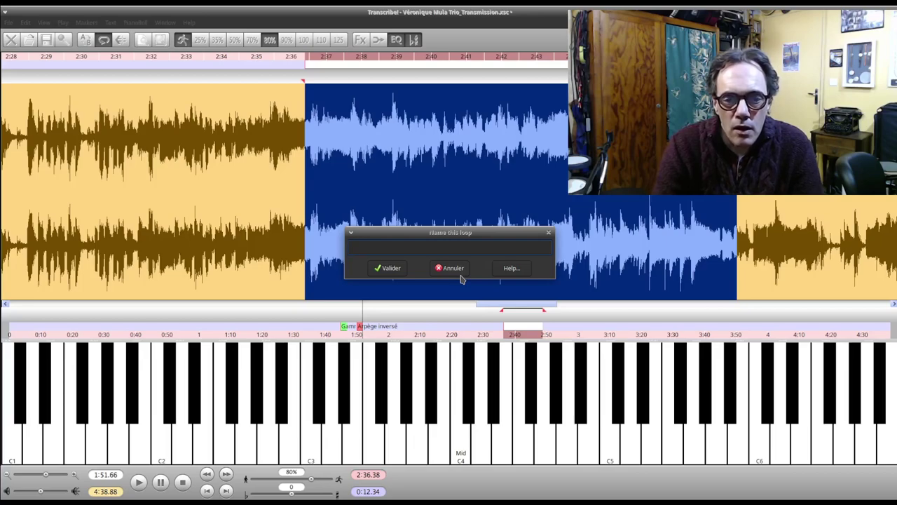
text(Phra)
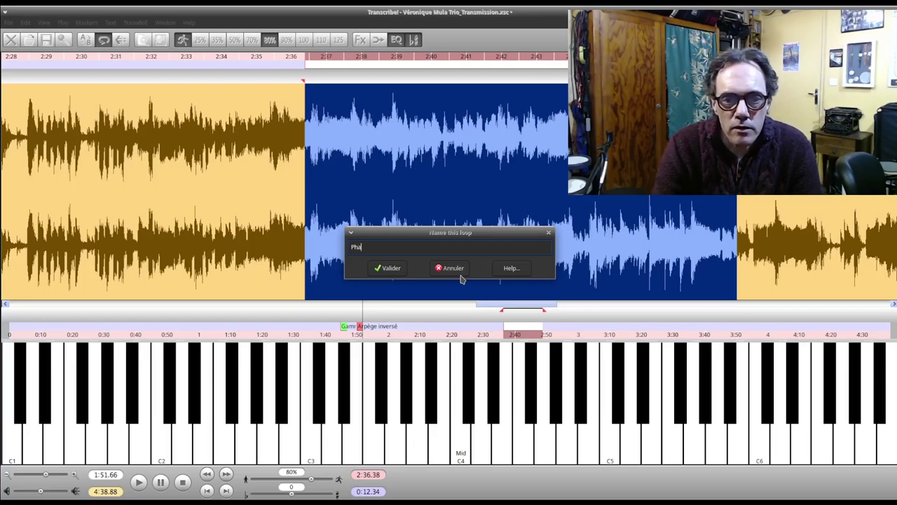
text(se)
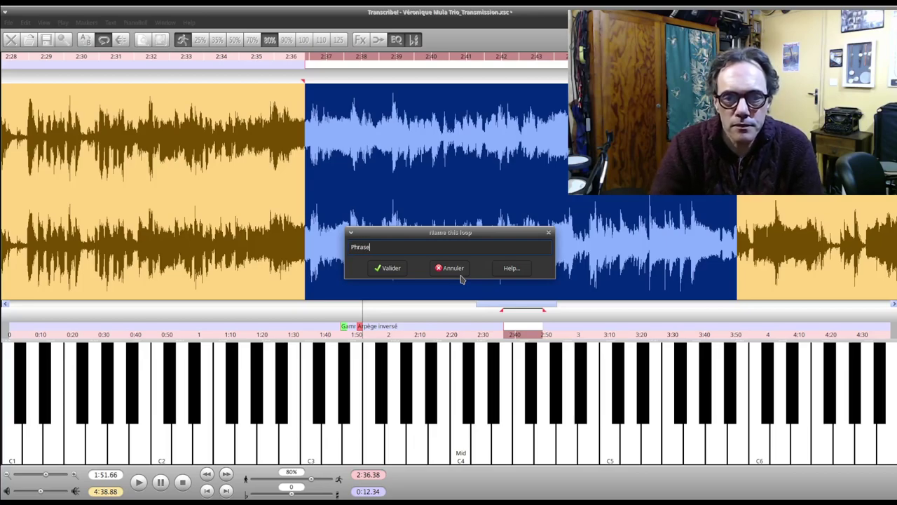
click(390, 268)
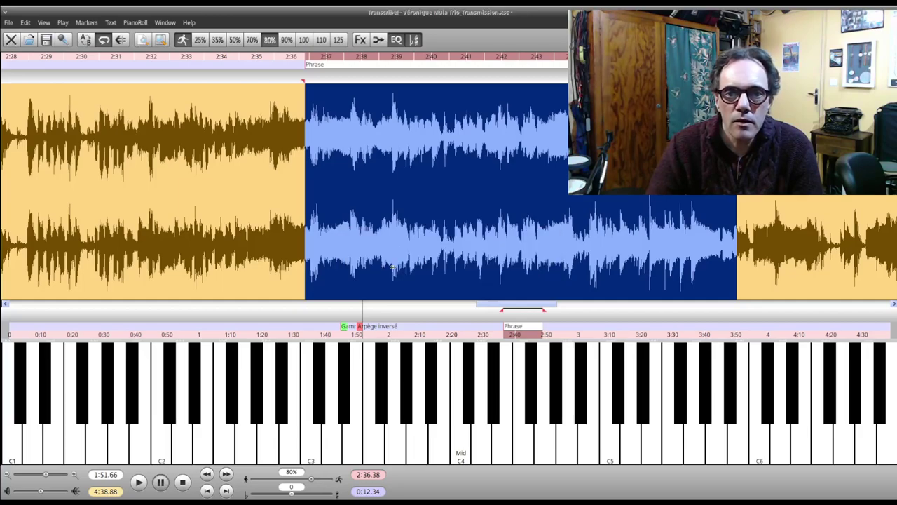
right_click(441, 64)
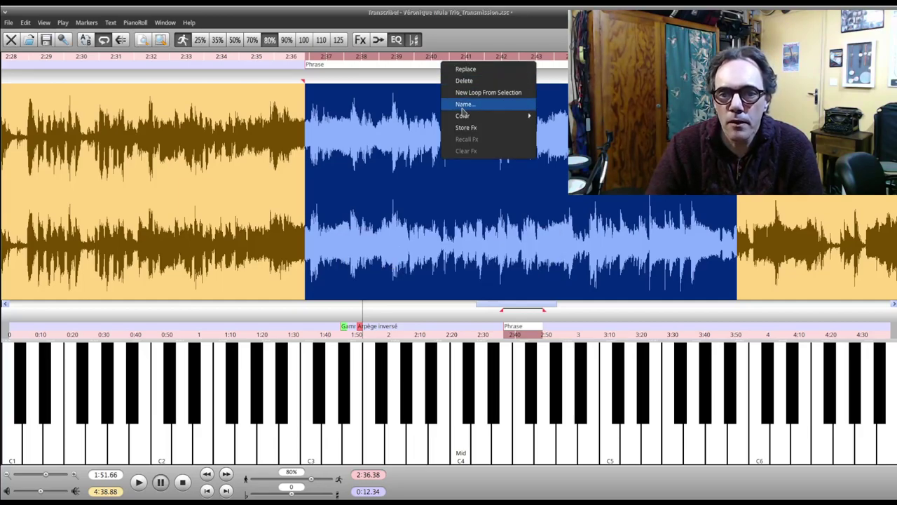
mouse_move(466, 116)
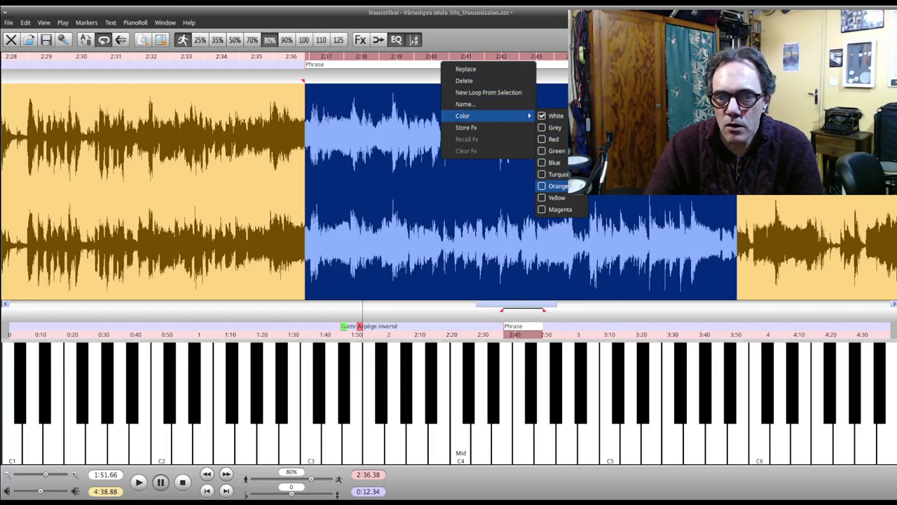
click(554, 185)
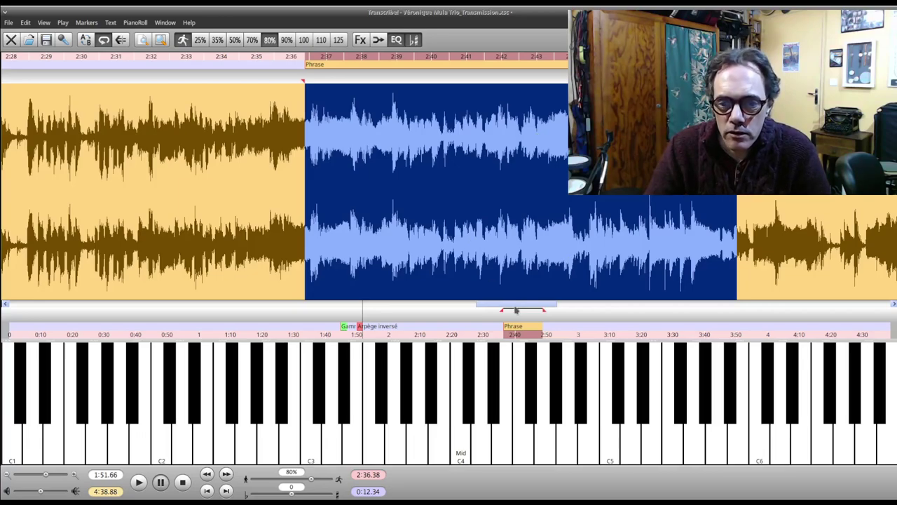
Step: Recall the Arpège inversé loop and switch to the Gamme loop using their labels on the loop line
click(360, 330)
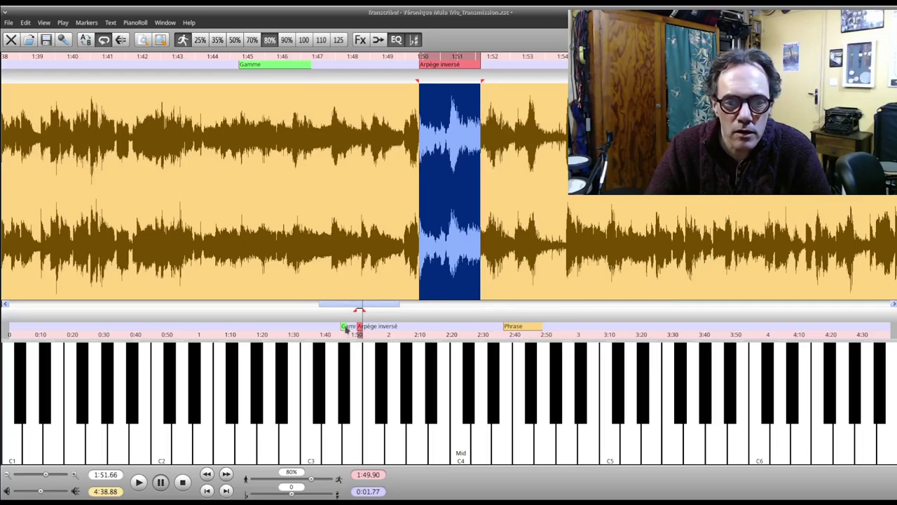
click(344, 328)
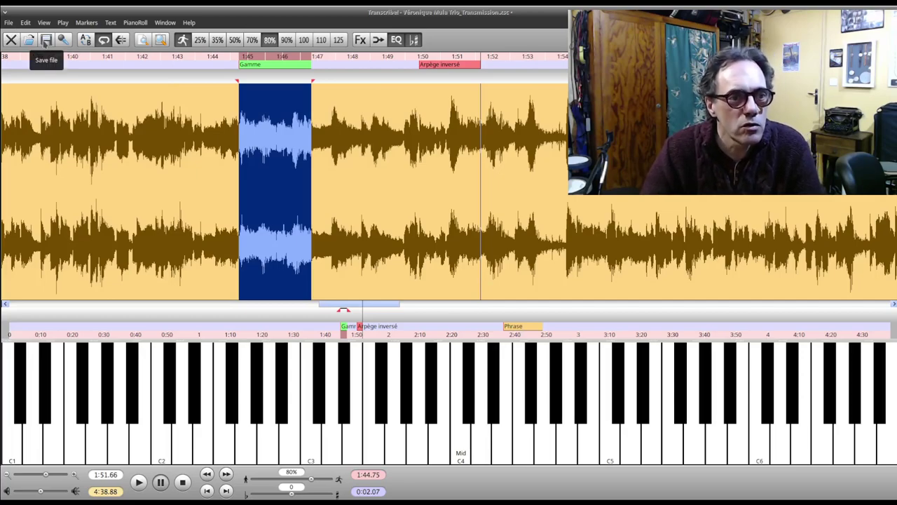
Step: Save the transcription in the Transcribe folder as "Véronique Mula Trio_Transmission 2.xsc"
click(45, 40)
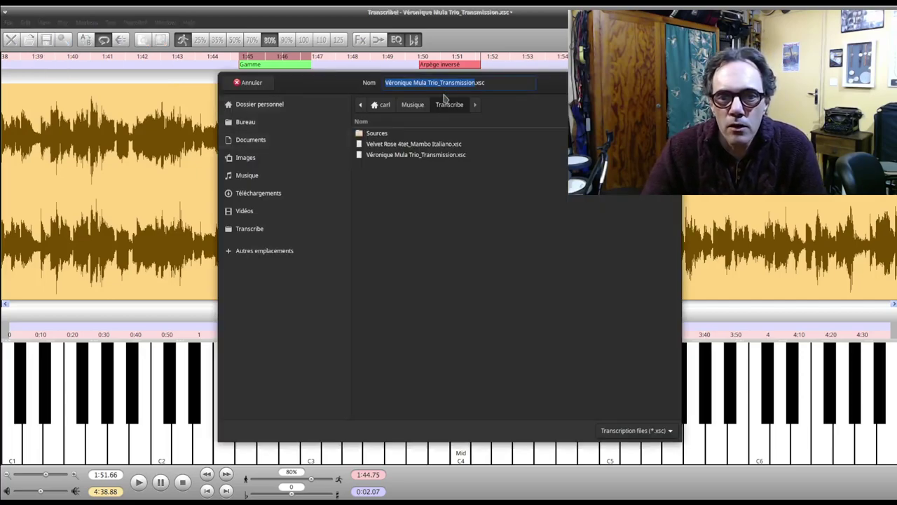
click(475, 82)
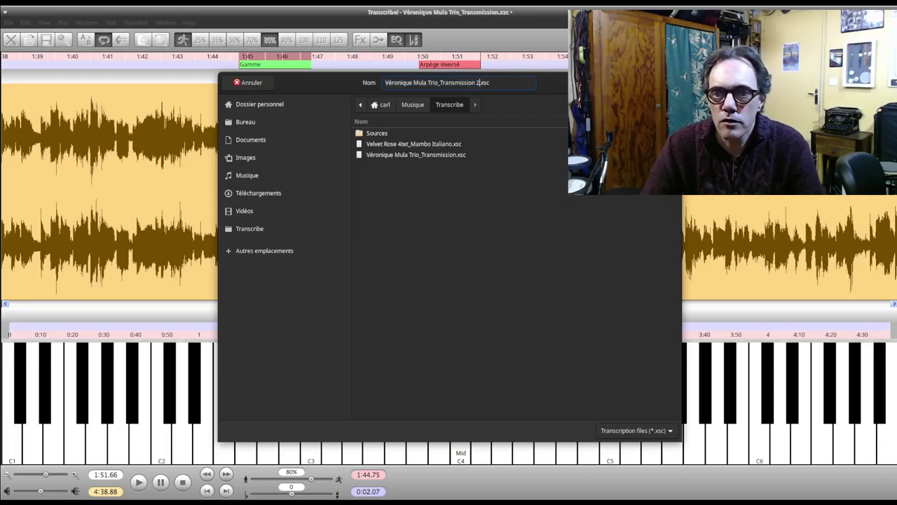
key(Return)
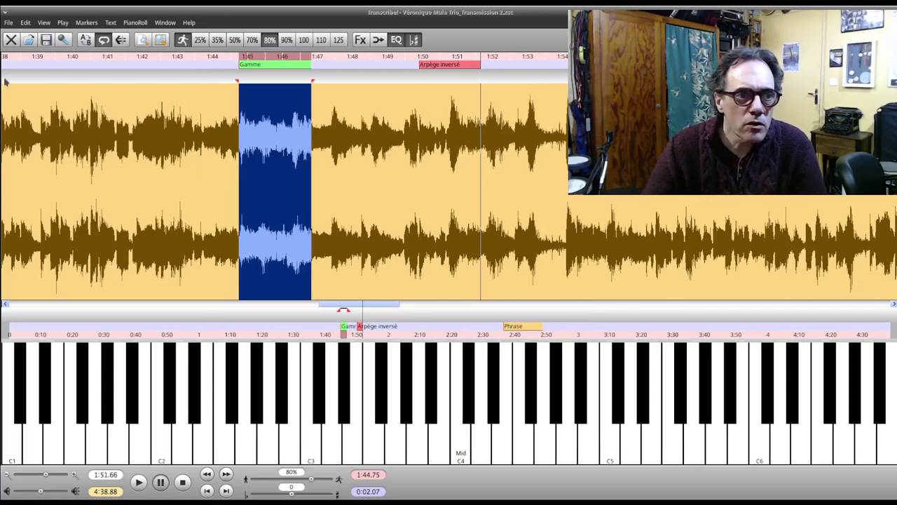
Step: Close the current transcription and reopen "Véronique Mula Trio_Transmission 2.xsc" from the file manager, leaving the file manager minimised
click(12, 40)
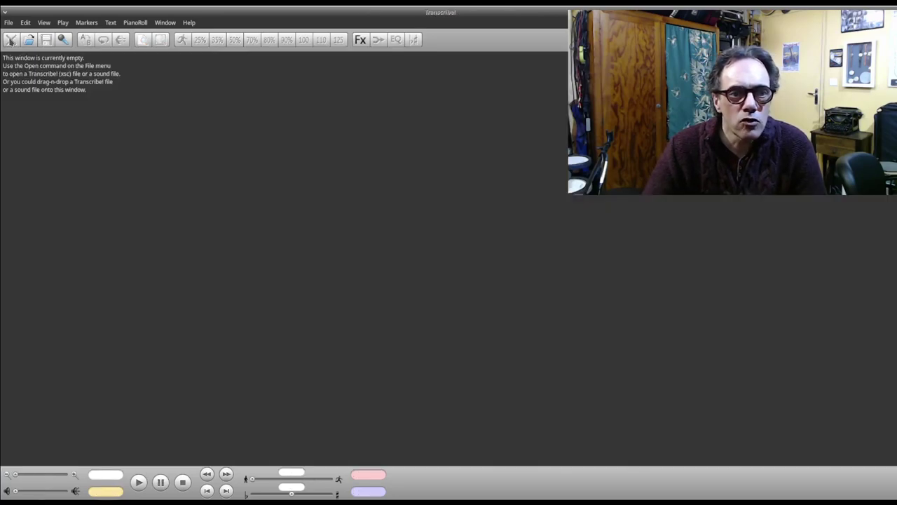
click(136, 1)
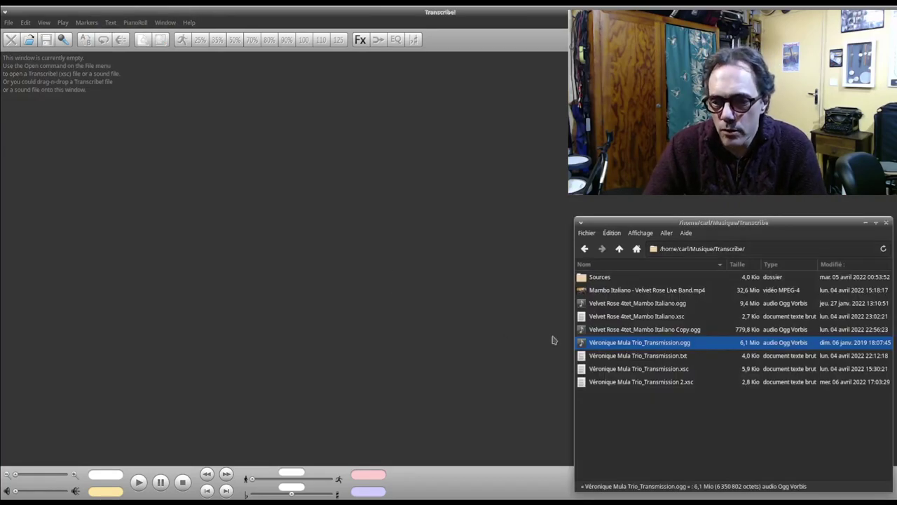
click(662, 383)
drag(661, 383, 517, 274)
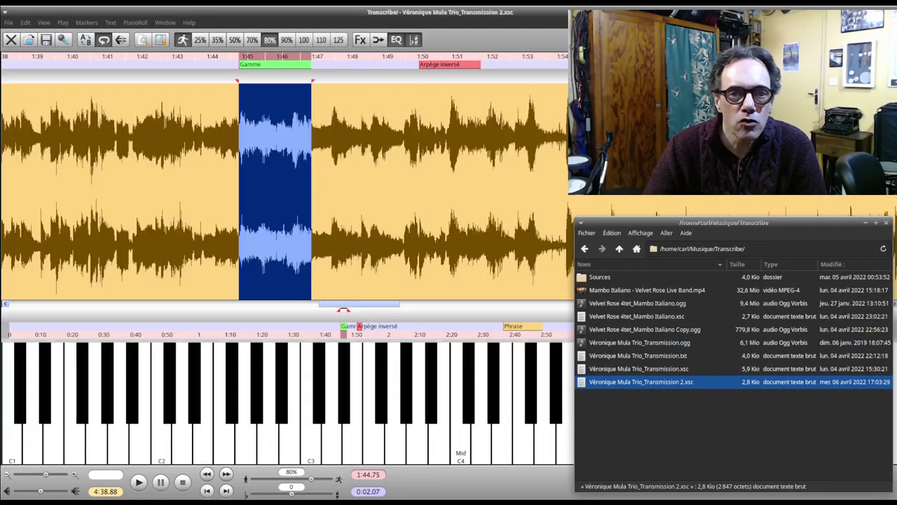
click(866, 222)
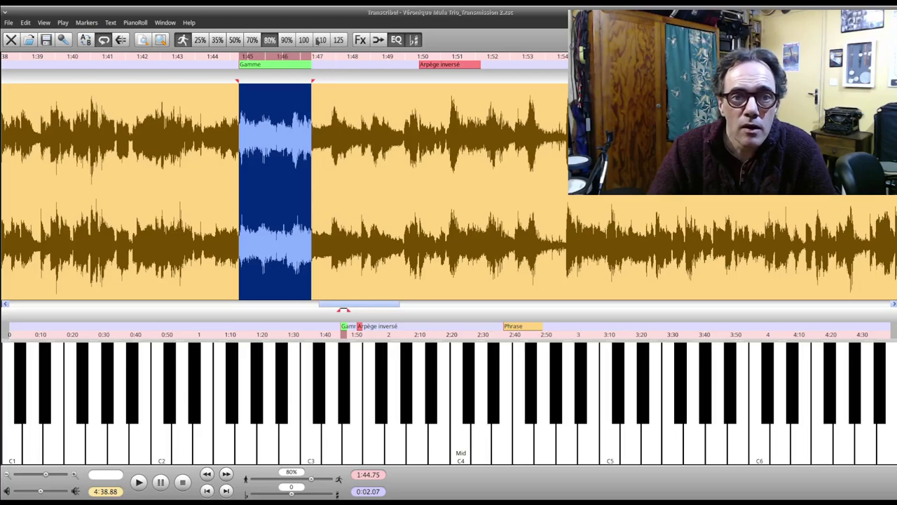
Step: Play the Gamme loop at 50% speed, stop playback and store the current effects in that loop
click(233, 40)
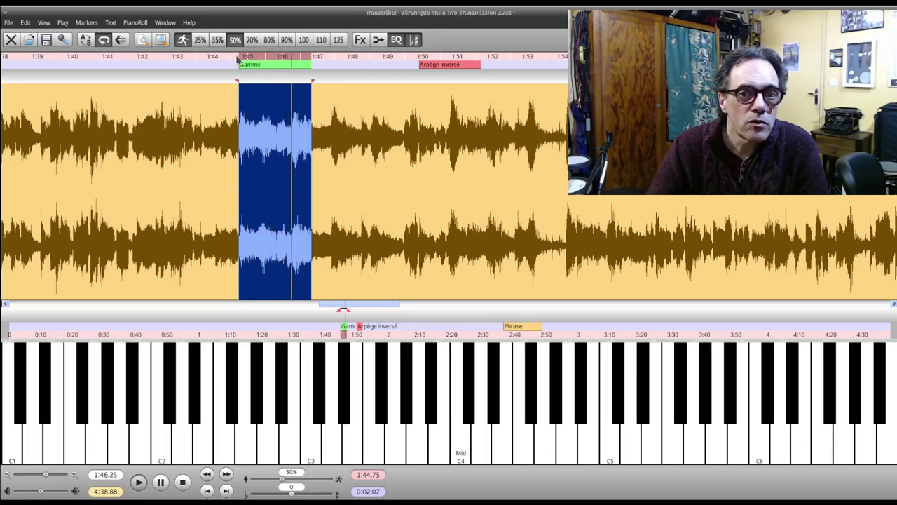
key(space)
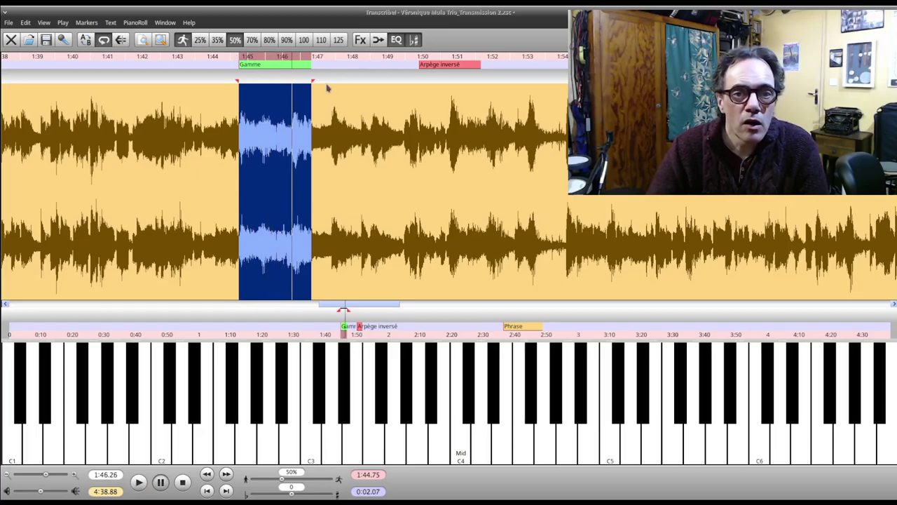
click(361, 42)
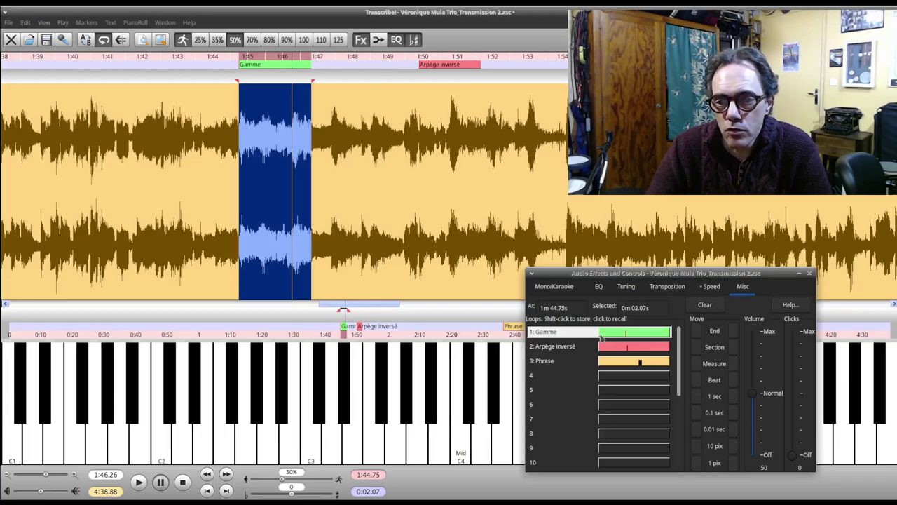
click(600, 287)
click(808, 274)
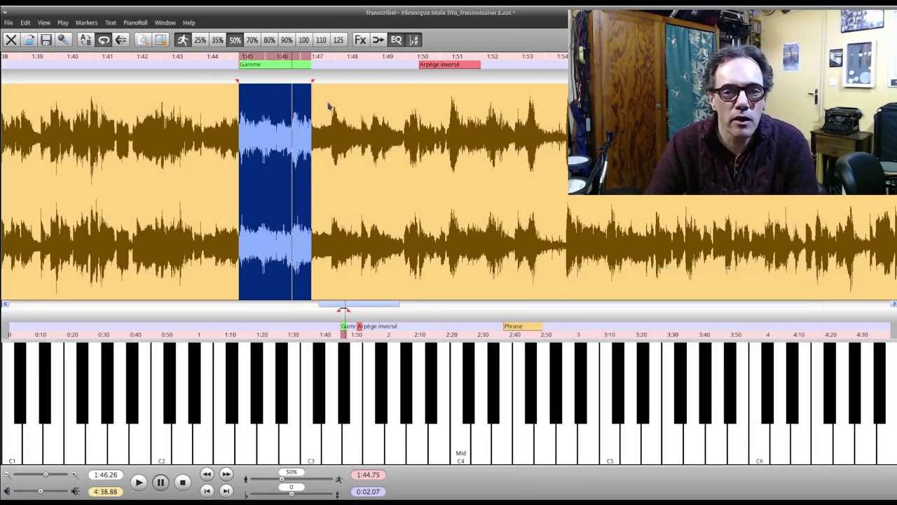
right_click(268, 64)
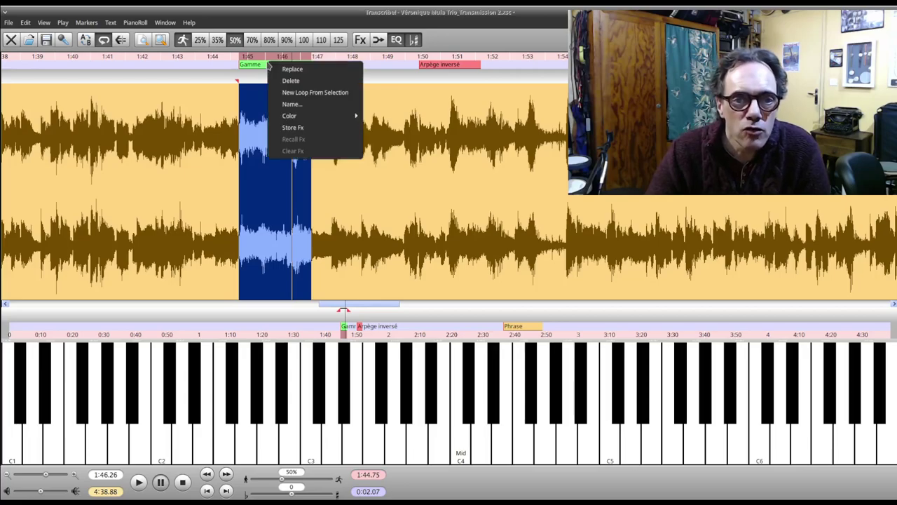
click(291, 127)
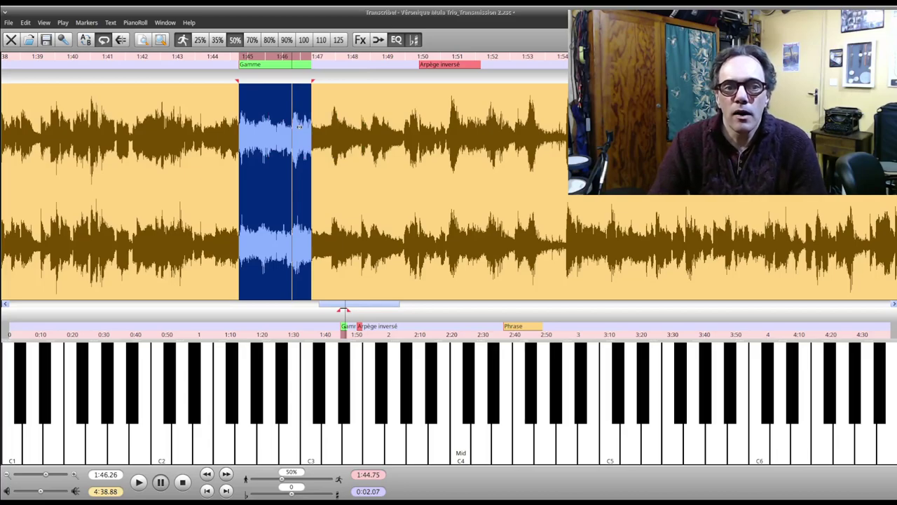
Step: Recall the Arpège inversé loop, set the playback speed to 125% and store the effects in that loop
click(423, 64)
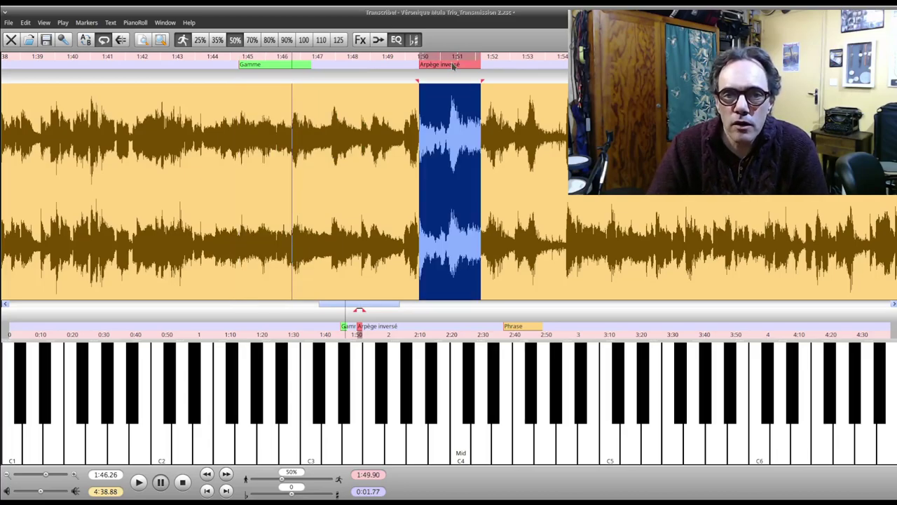
click(340, 41)
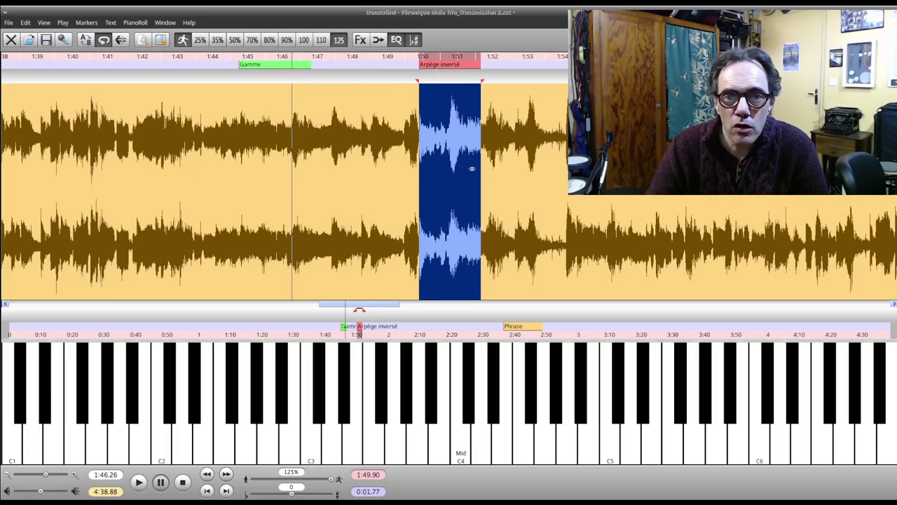
right_click(455, 64)
click(479, 126)
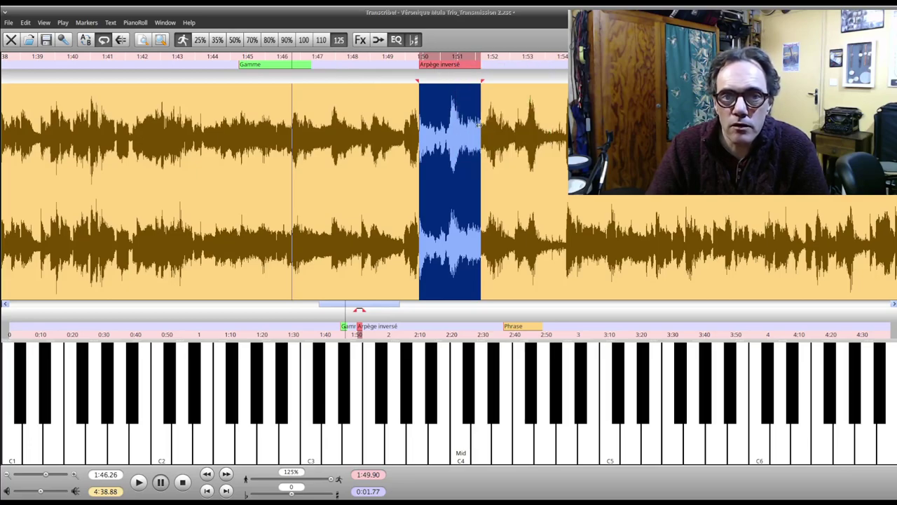
Step: Check the Fx marks of the Gamme and Arpège inversé loops among the Misc settings of Audio Effects and Controls
click(362, 41)
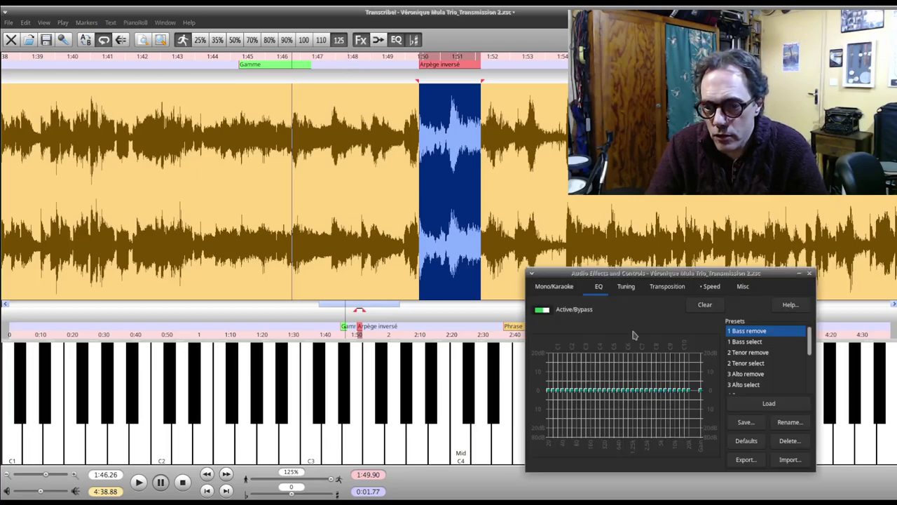
click(741, 287)
mouse_move(551, 333)
mouse_down()
mouse_move(545, 354)
mouse_move(551, 337)
mouse_move(541, 339)
mouse_move(547, 348)
mouse_up()
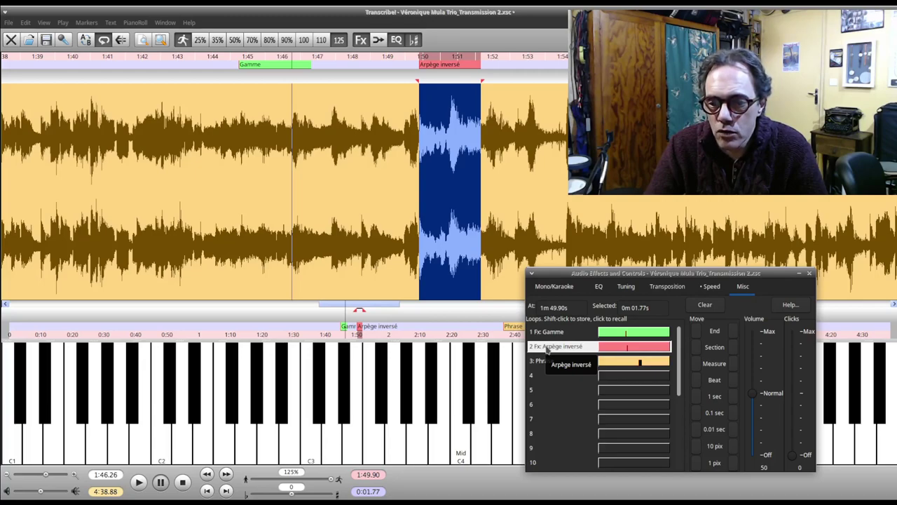
click(808, 274)
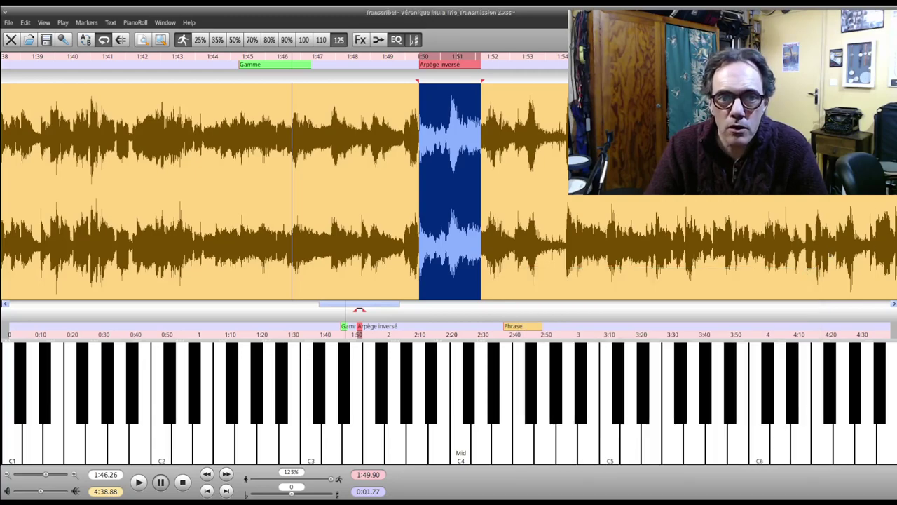
Step: Recall the Gamme and Arpège inversé loops with their stored effects and save the transcription file
click(275, 66)
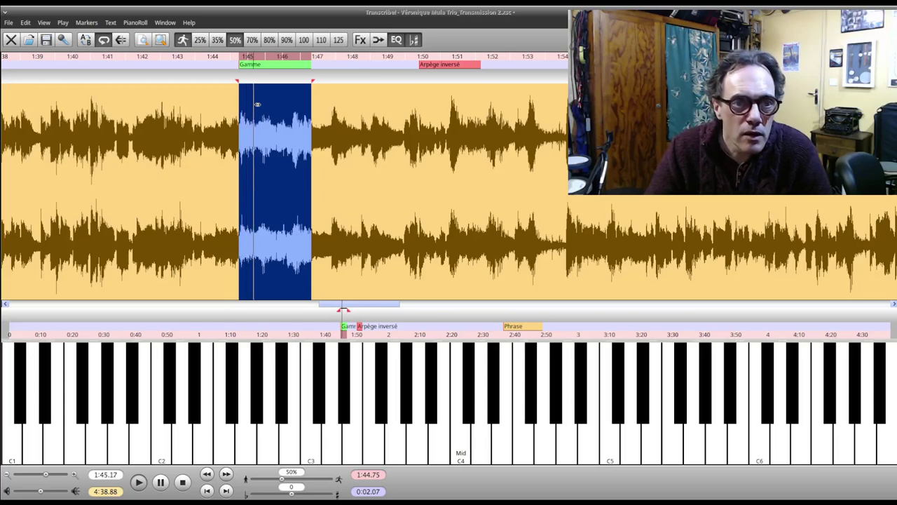
click(437, 65)
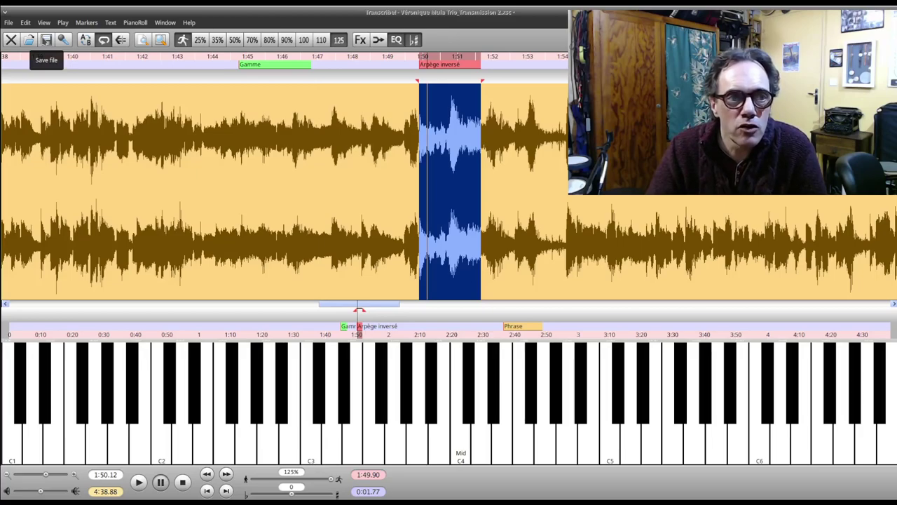
click(46, 40)
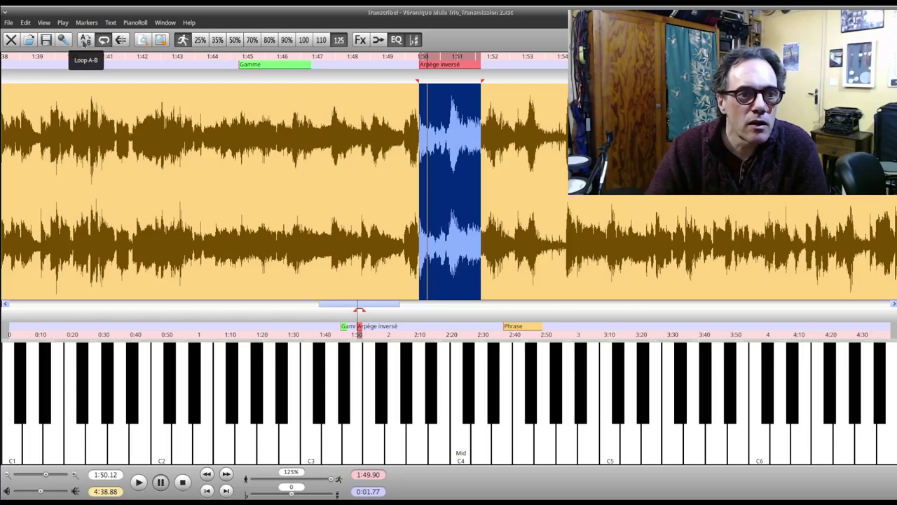
Step: Create a loop of about 0.9 s inside the Arpège inversé passage with Loop A-B and release it by setting a new A point
click(85, 40)
click(84, 40)
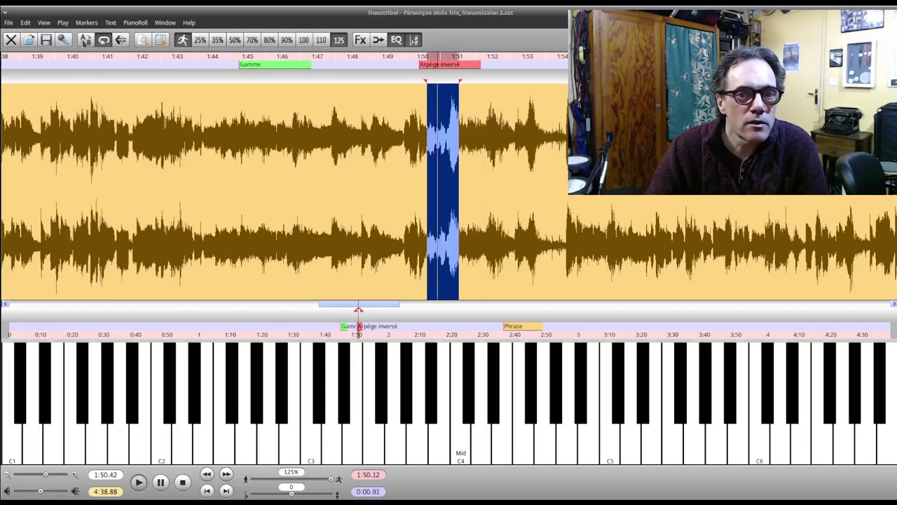
click(85, 41)
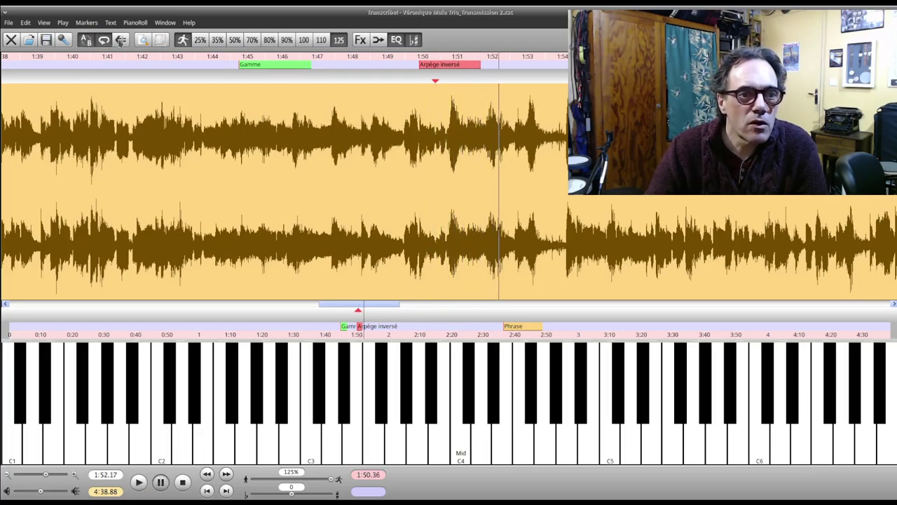
click(105, 47)
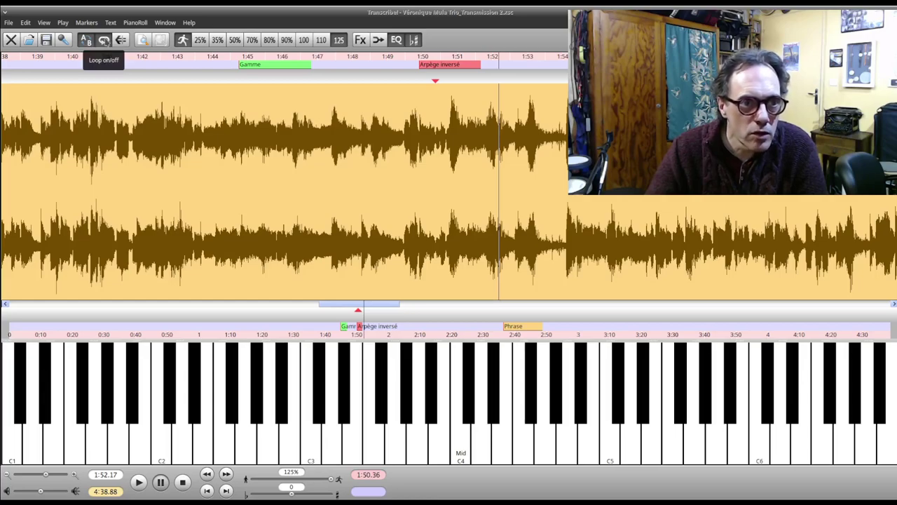
Step: With looping off, play the recalled Gamme loop once and a selected passage of about 0.6 s near 1:48
click(264, 66)
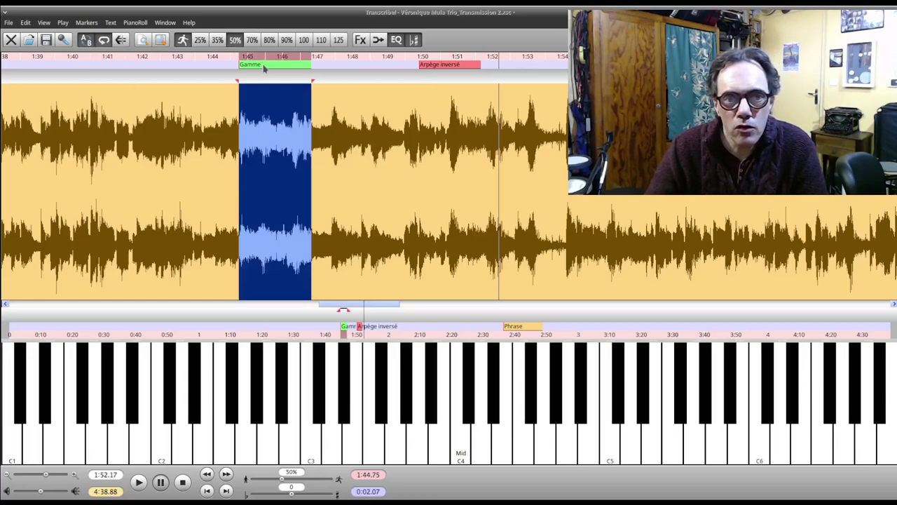
click(104, 40)
key(space)
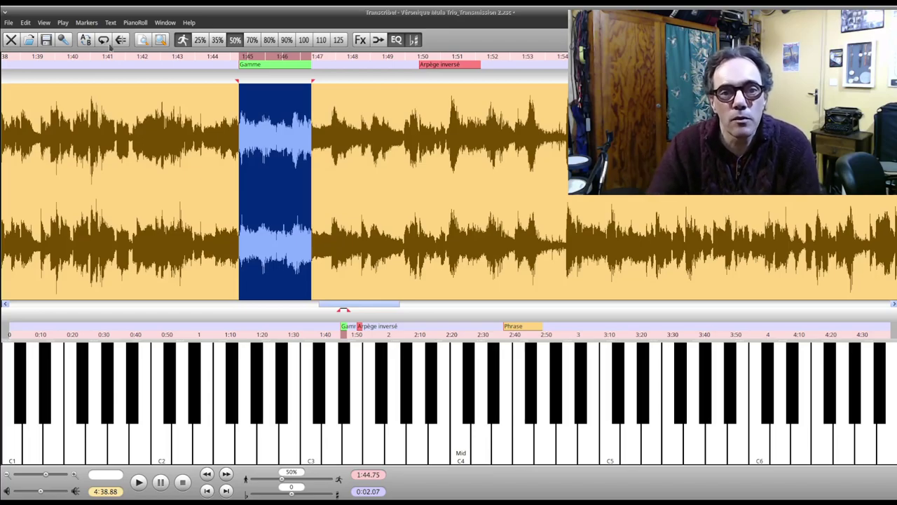
drag(361, 107, 383, 111)
key(space)
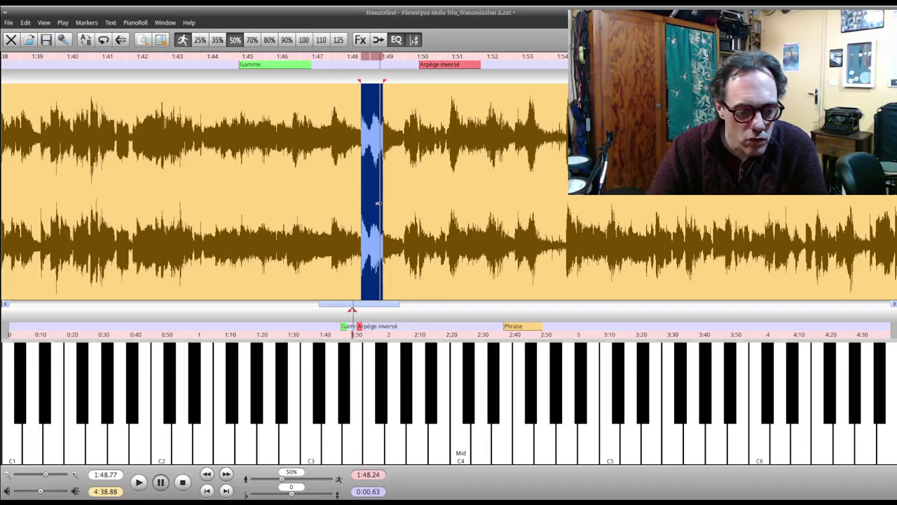
Step: Select a passage of about 3.4 s starting near 1:07 and shorten it to about 1.9 s
scroll(379, 203, left, 3)
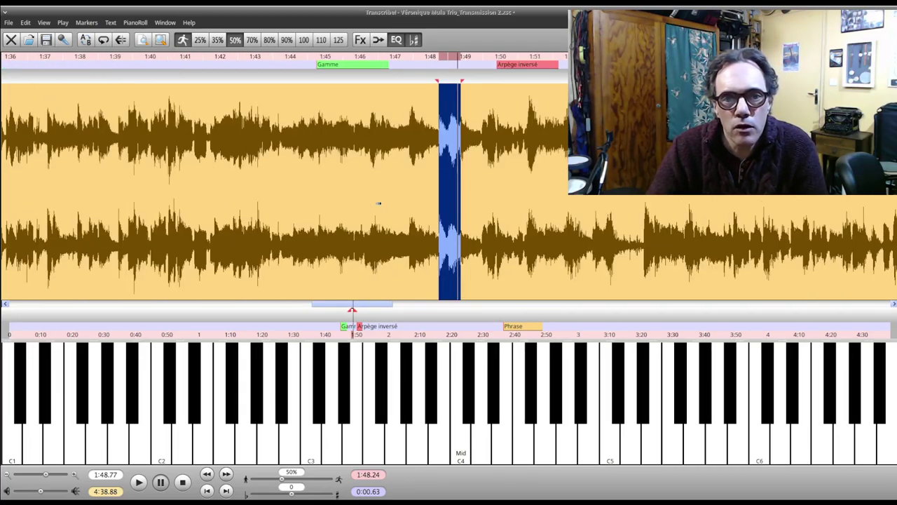
scroll(379, 203, right, 15)
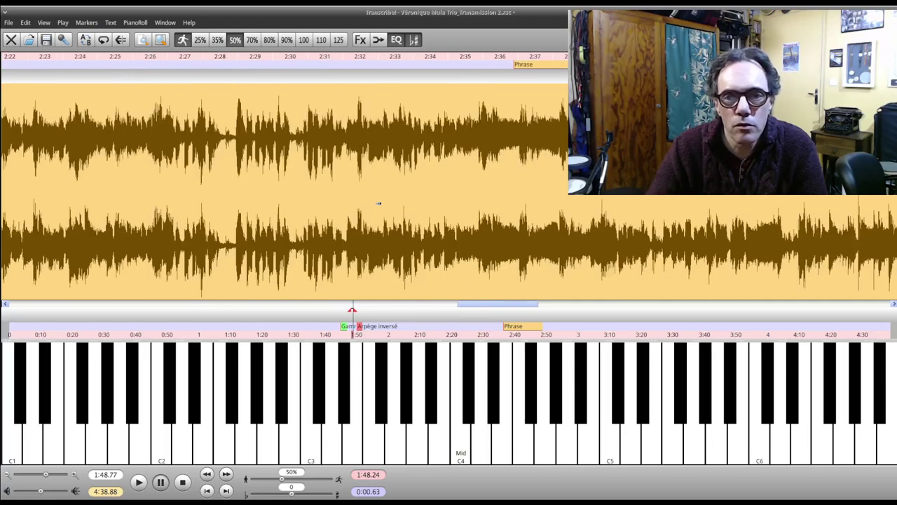
scroll(379, 203, left, 15)
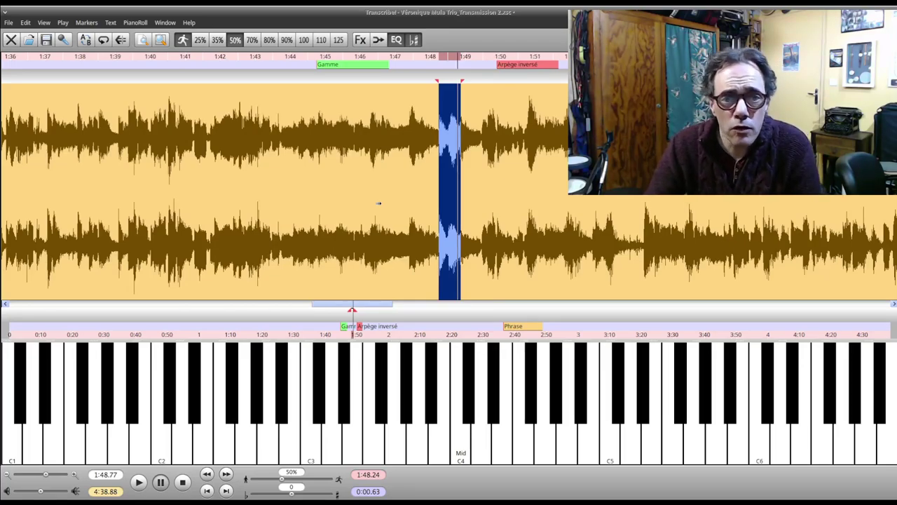
scroll(395, 249, up, 8)
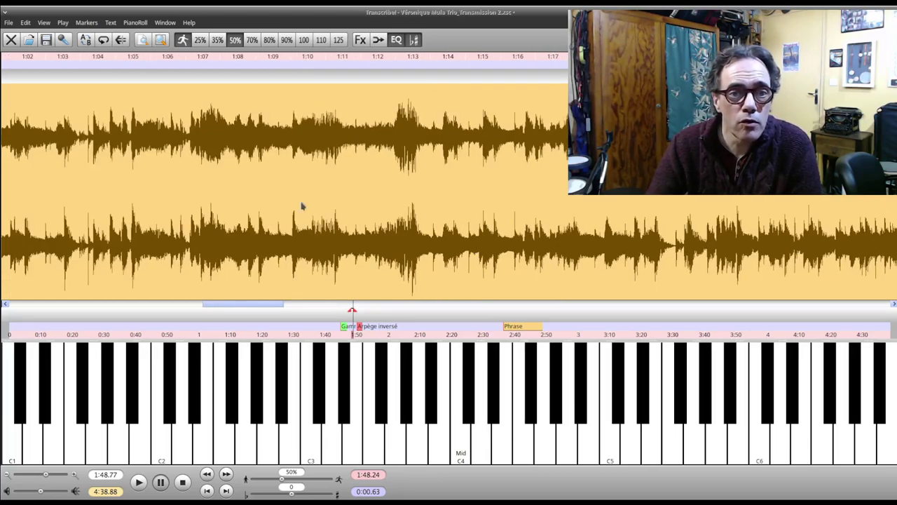
drag(209, 157, 328, 148)
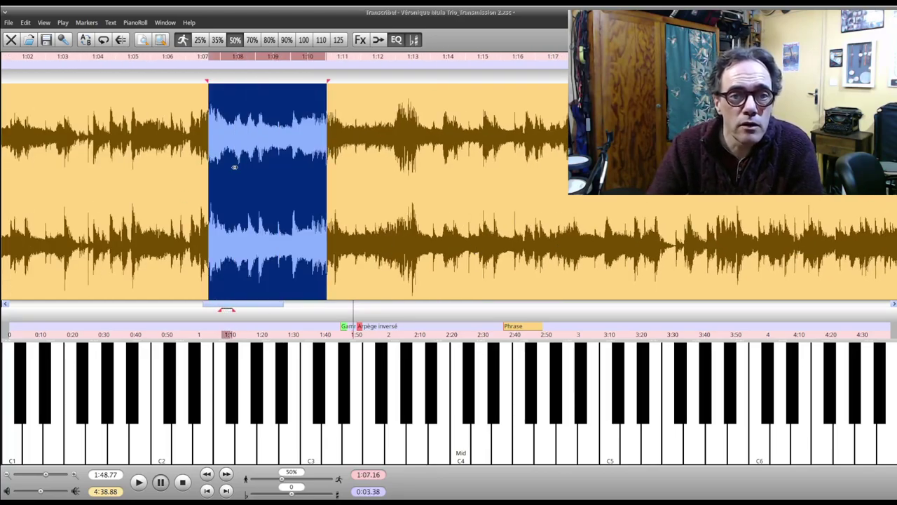
drag(328, 175, 275, 192)
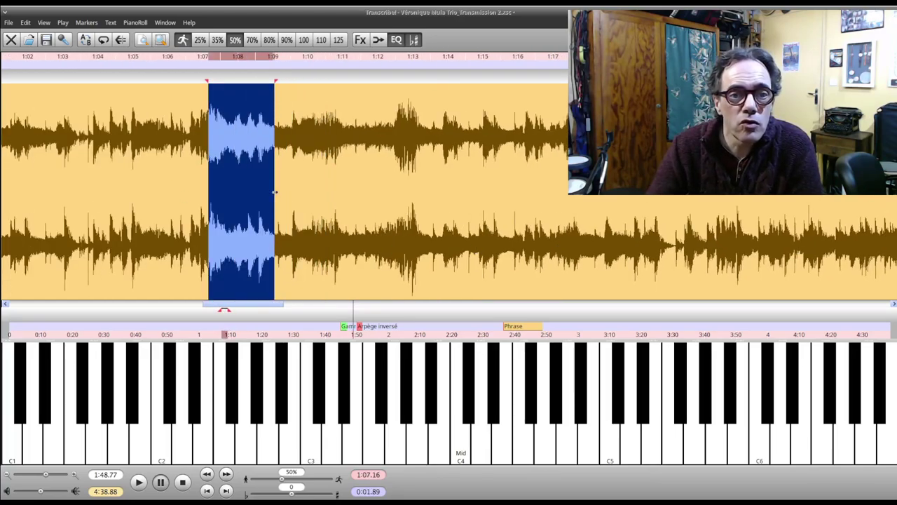
Step: Play the selected passage as a loop and release the selection
key(space)
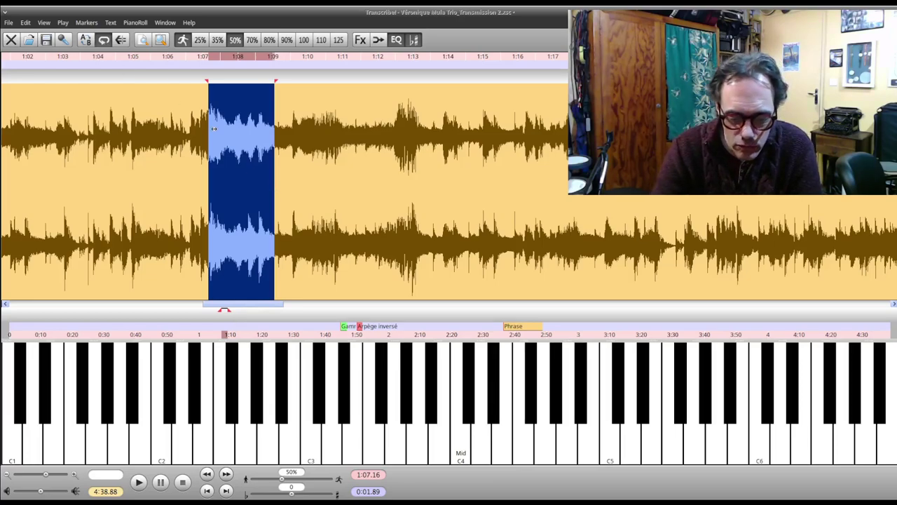
key(space)
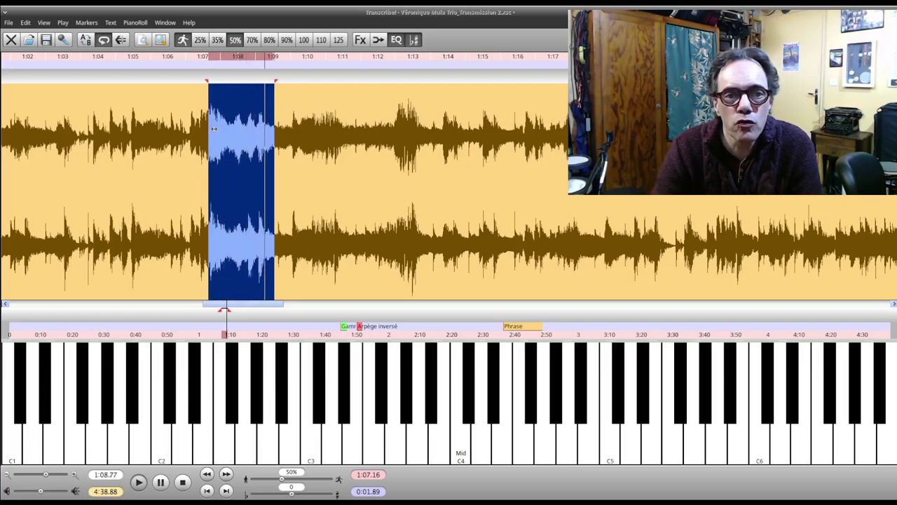
key(Escape)
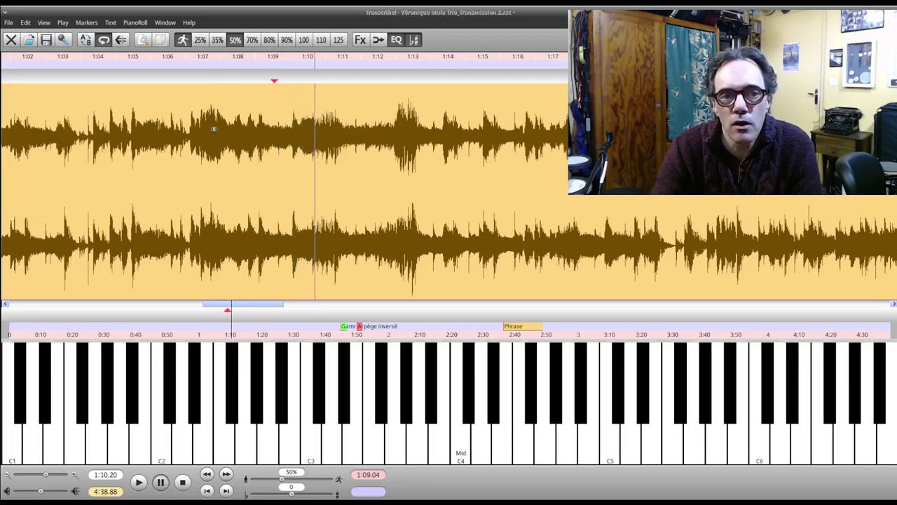
Step: Select and play passages of about 8.2 s from 1:05.5 and about 5.6 s from 1:06, releasing each selection
drag(152, 114, 442, 135)
key(space)
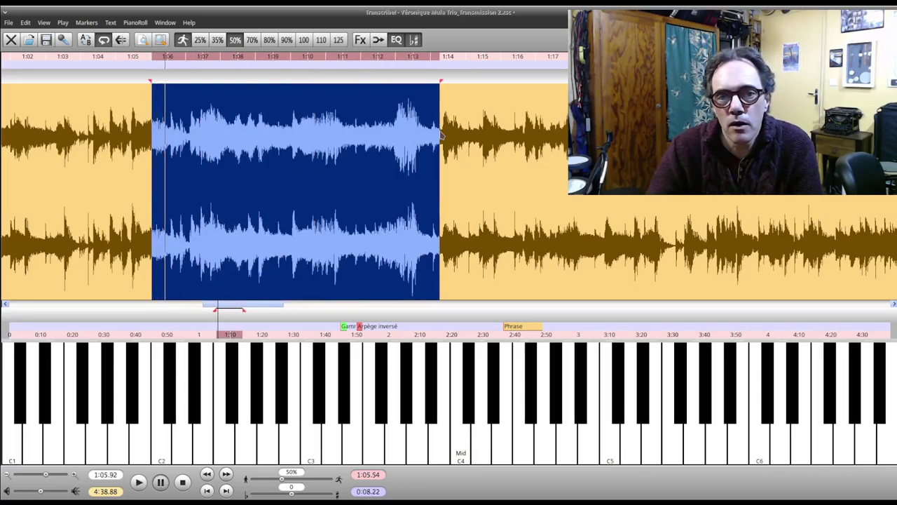
click(442, 136)
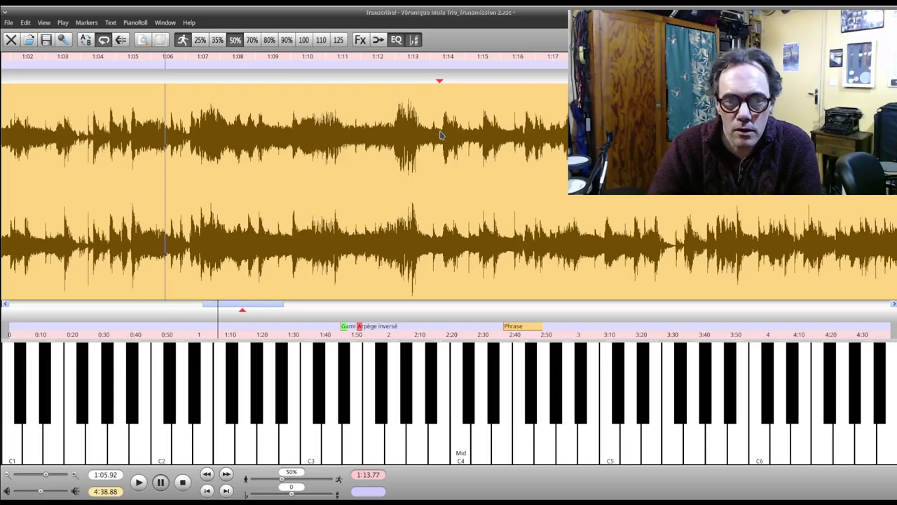
drag(168, 161, 365, 188)
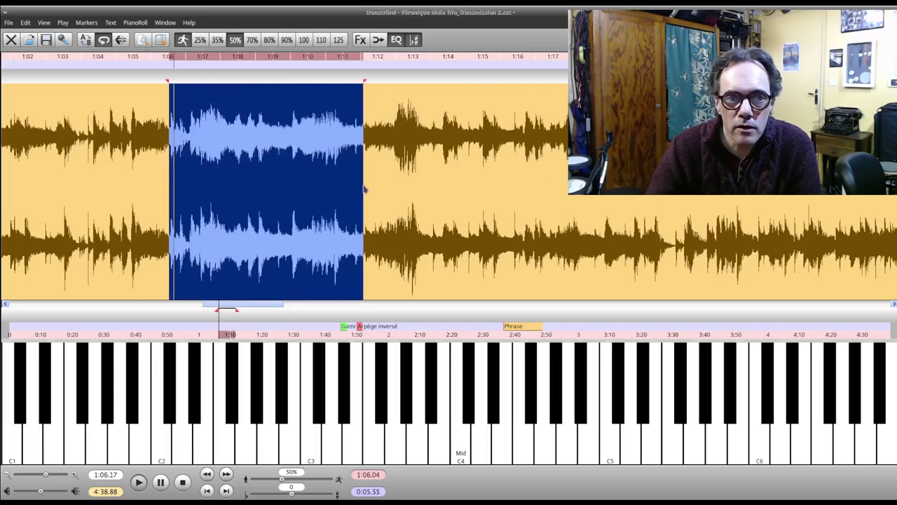
click(364, 188)
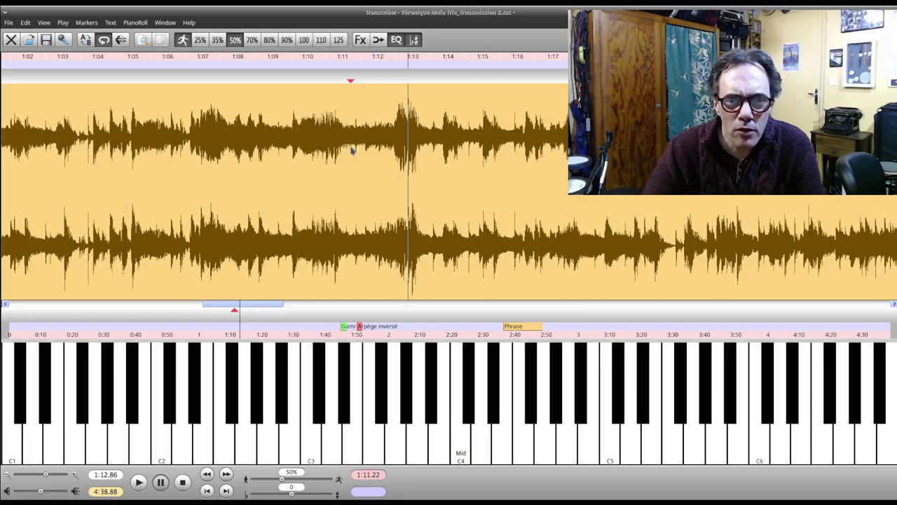
Step: Play from the mark near 1:11 and set the playback speed to 100%
key(space)
key(space)
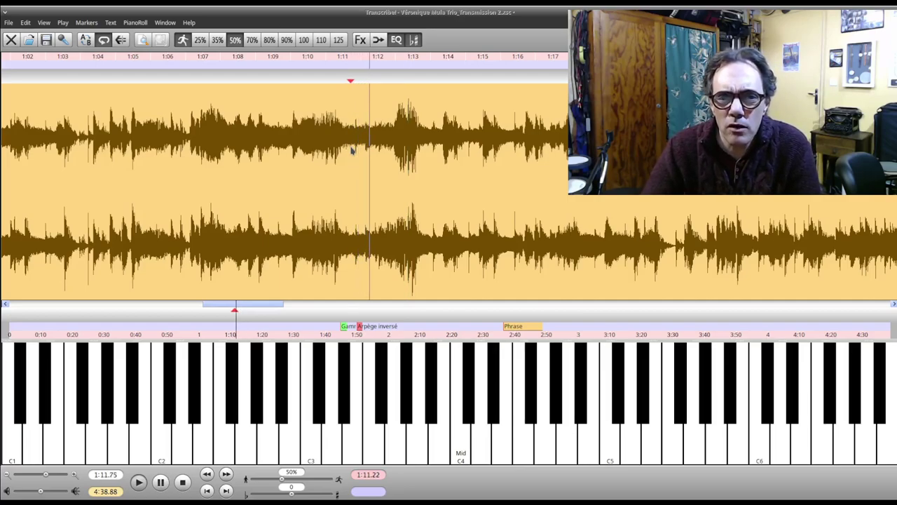
click(303, 40)
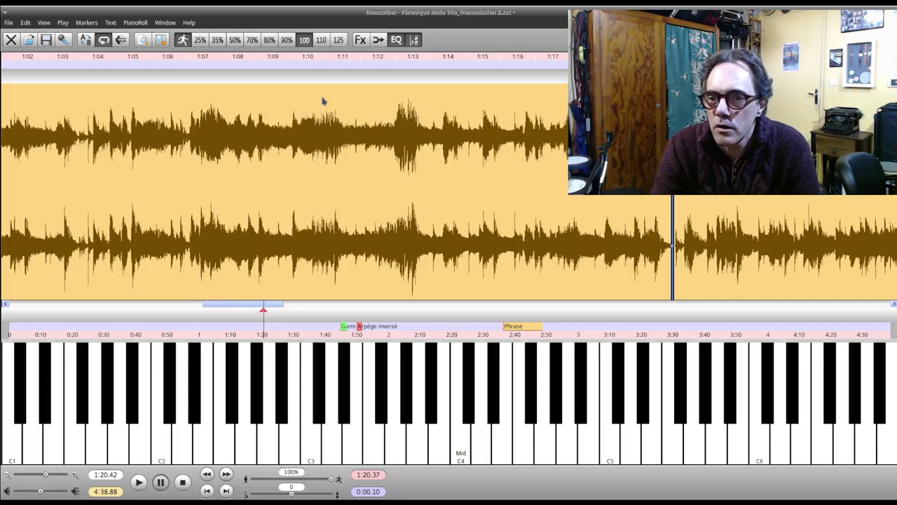
Step: Widen the selection around the playback position to about 0.3 s near 1:20, and create another of that length near 1:12 during playback
key(shift+Left)
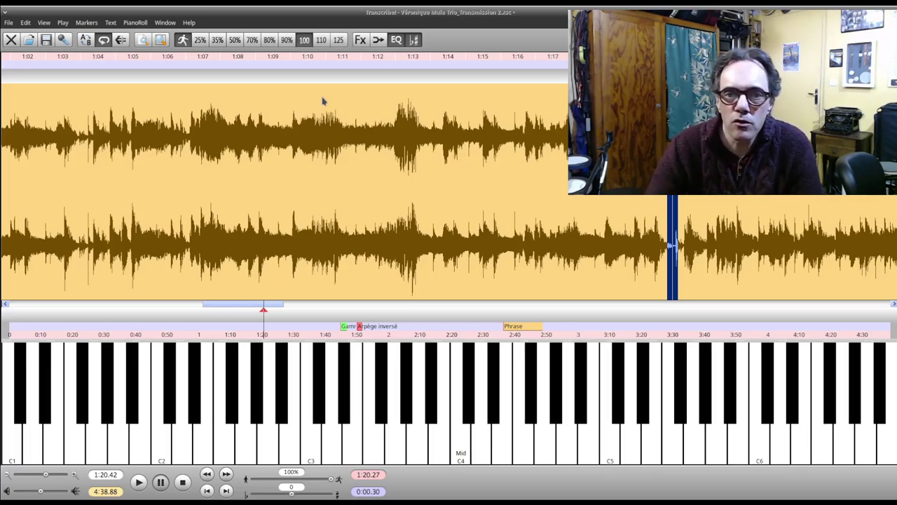
click(364, 145)
key(space)
key(shift+Right)
key(shift+Right)
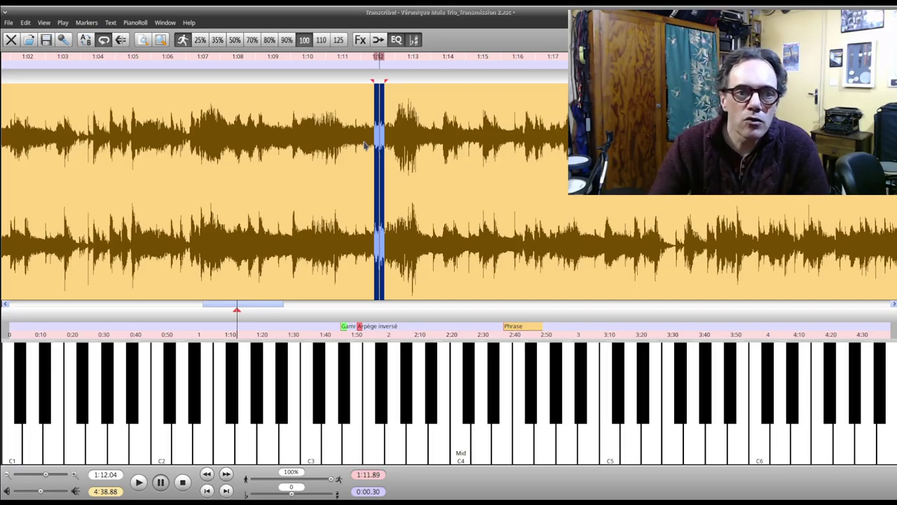
Step: Select a passage of about one minute starting near 0:44, ending just before the Gamme loop
scroll(239, 166, down, 5)
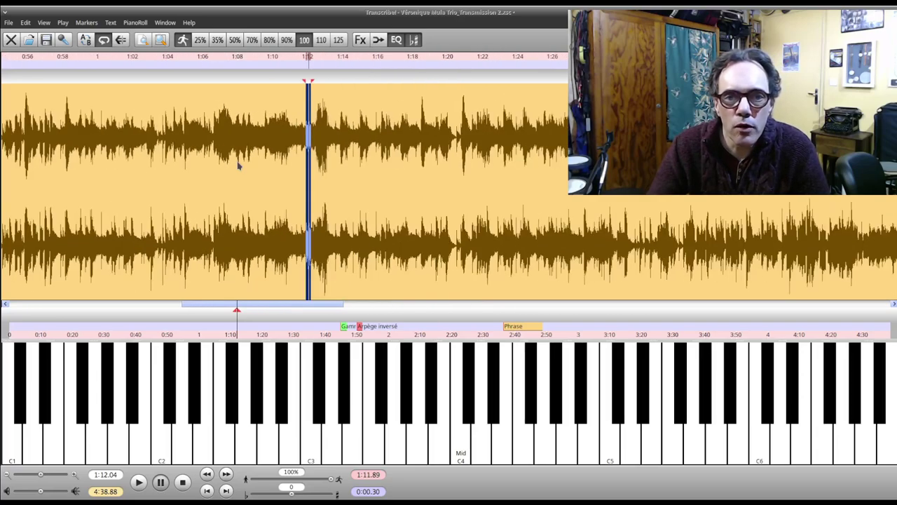
scroll(238, 166, down, 2)
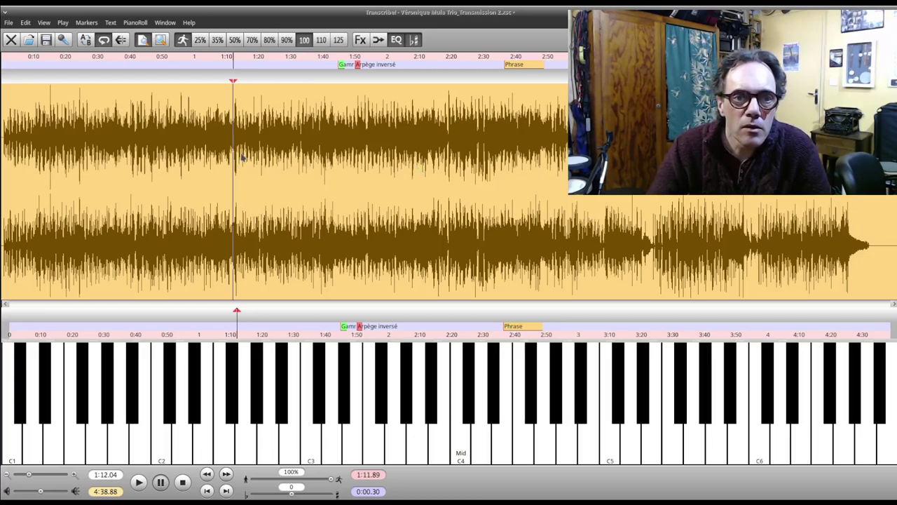
drag(146, 158, 339, 165)
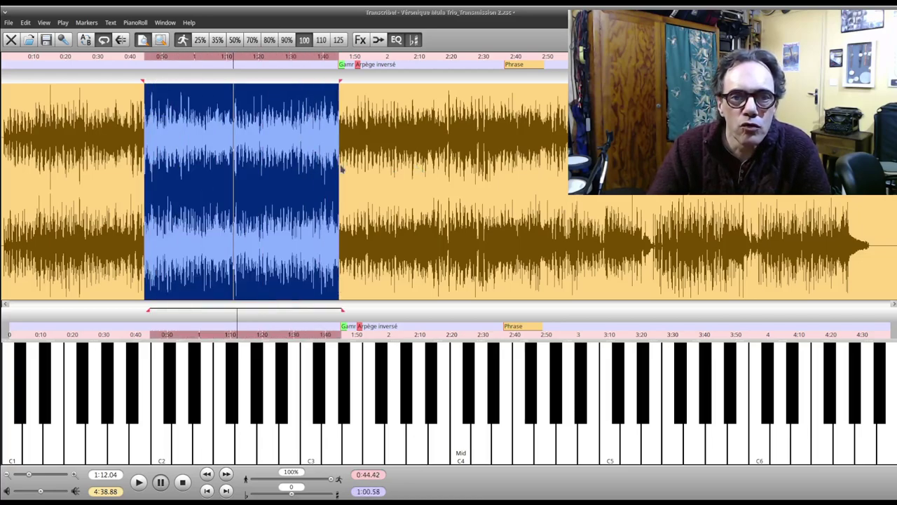